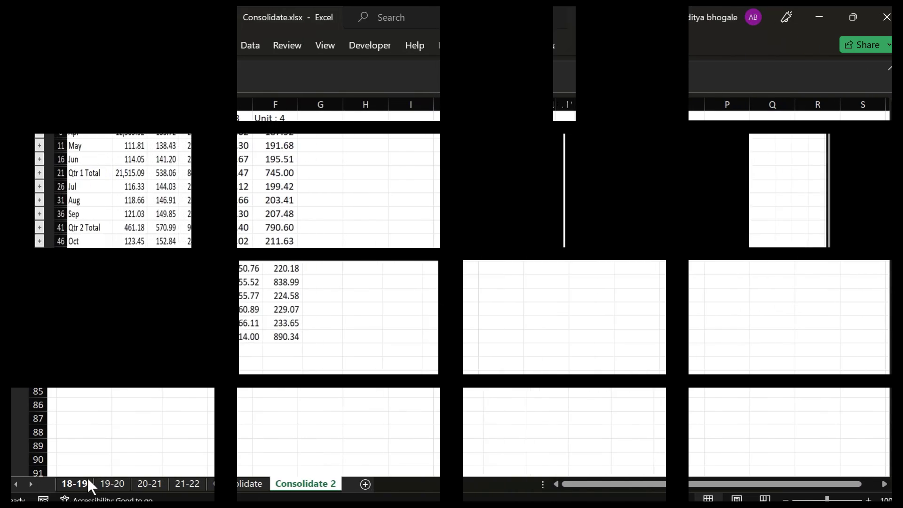
Browse the 18-19, 19-20 and 20-21 tables, then select the Consolidate 2 summary values.
{"action": "left_click", "coordinate": [86, 478]}
{"action": "left_click", "coordinate": [113, 480]}
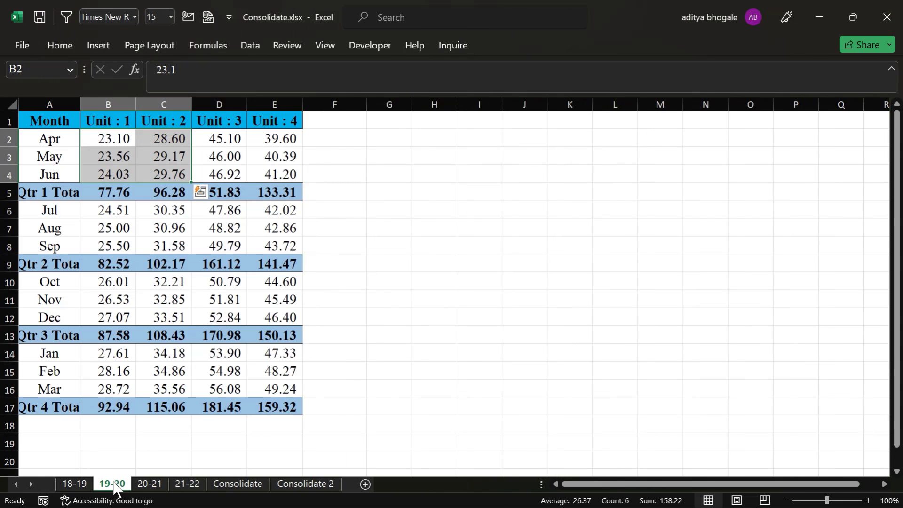
{"action": "left_click", "coordinate": [146, 484]}
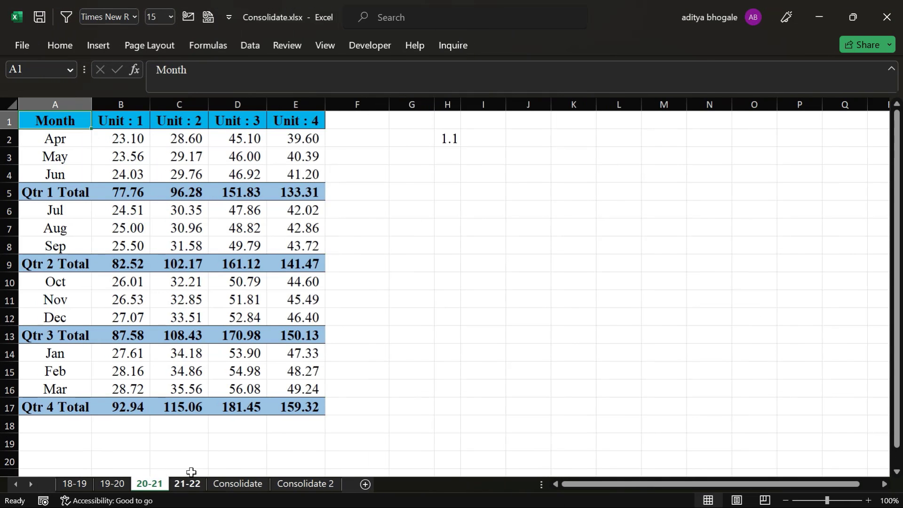
{"action": "left_click", "coordinate": [305, 484]}
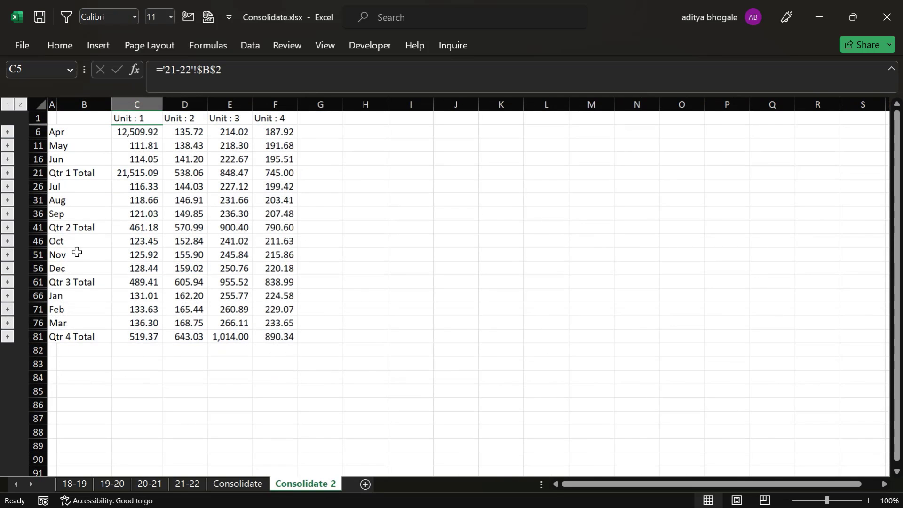
{"action": "left_click_drag", "start_coordinate": [127, 132], "coordinate": [275, 328]}
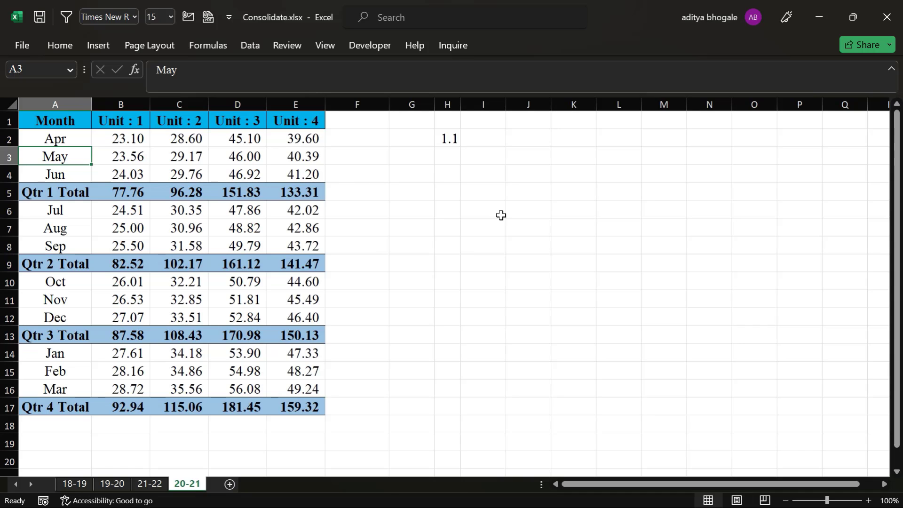
Move the 20-21 sheet tab into year order after 19-20.
{"action": "key", "text": "ctrl+Home"}
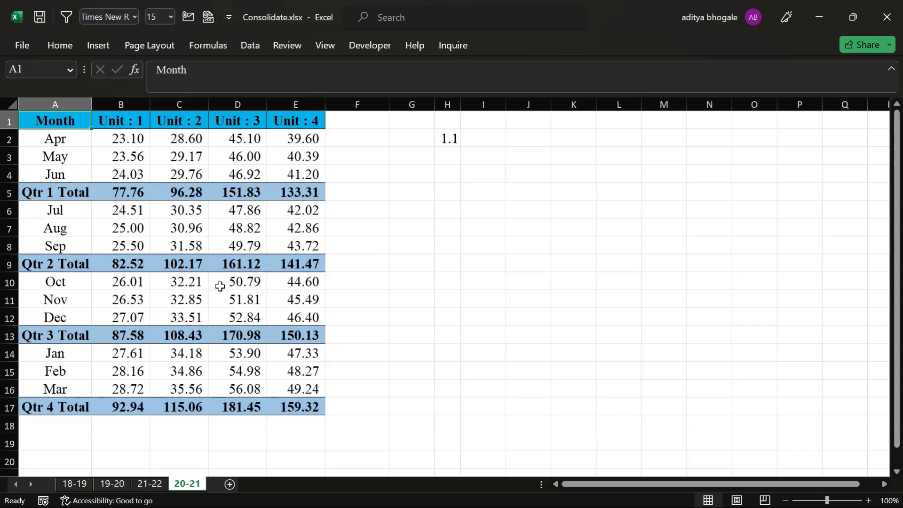
{"action": "left_click", "coordinate": [74, 483]}
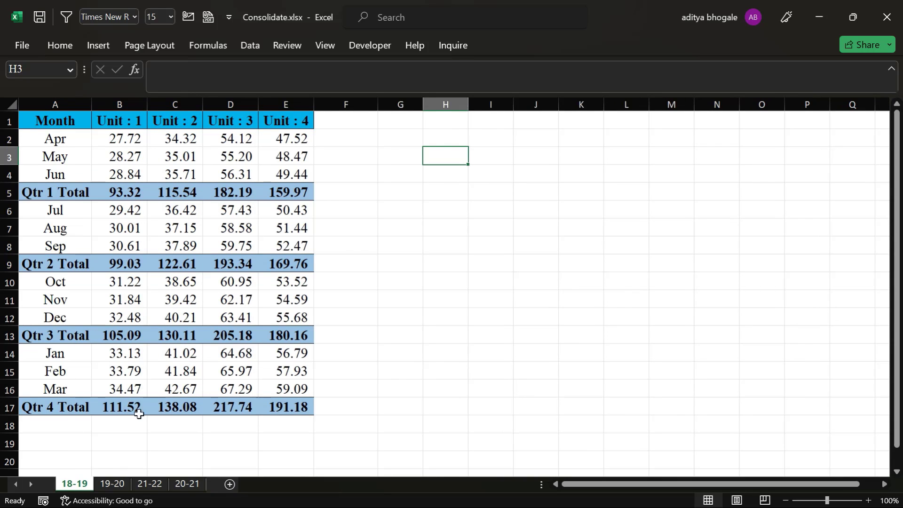
{"action": "left_click", "coordinate": [122, 486]}
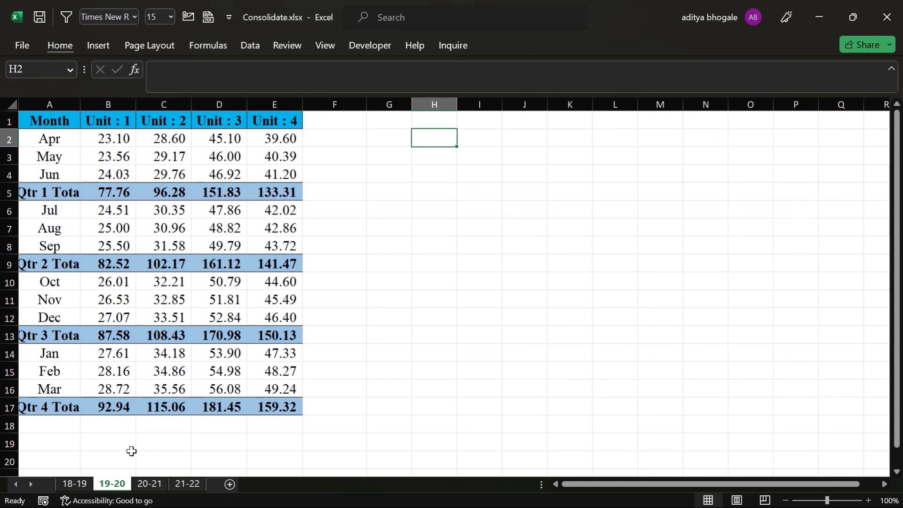
{"action": "left_click", "coordinate": [160, 487]}
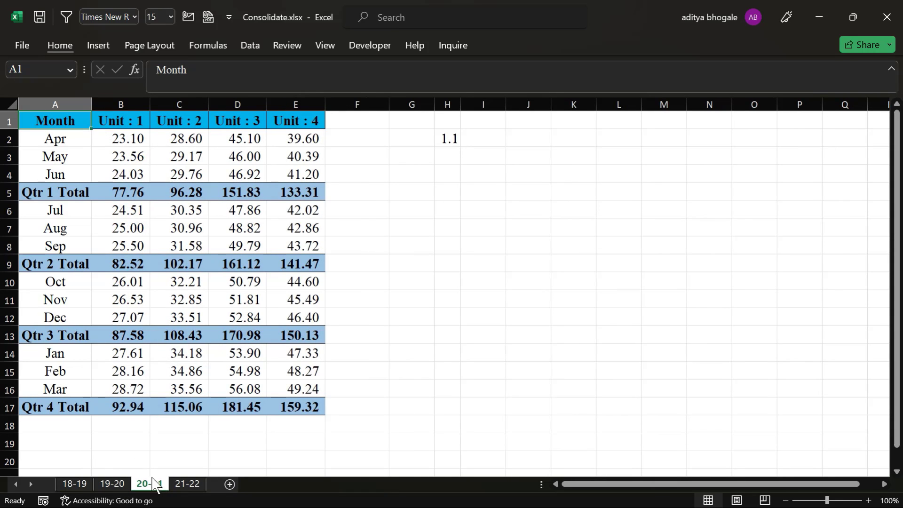
Inspect the first rows of the 21-22 table and compare them with 18-19.
{"action": "left_click", "coordinate": [188, 485]}
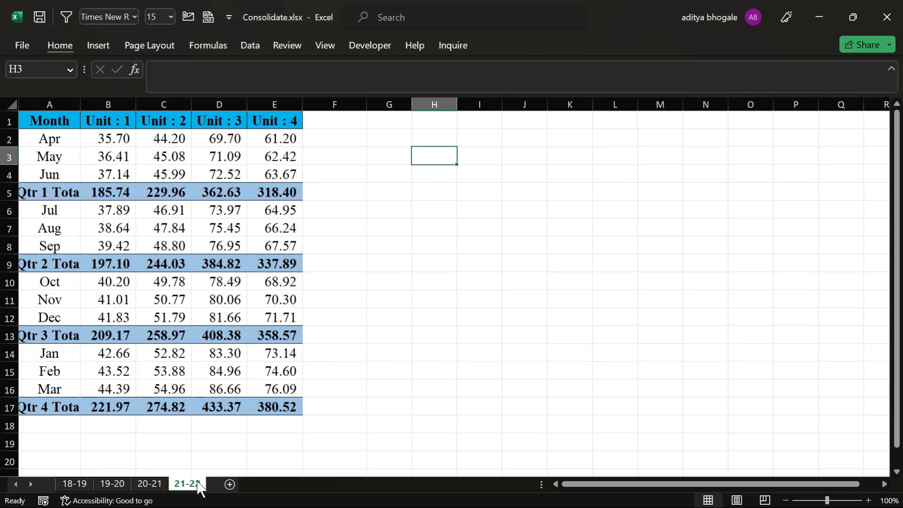
{"action": "left_click", "coordinate": [163, 281]}
{"action": "mouse_move", "coordinate": [66, 136]}
{"action": "left_mouse_down"}
{"action": "mouse_move", "coordinate": [144, 132]}
{"action": "mouse_move", "coordinate": [242, 212]}
{"action": "left_mouse_up"}
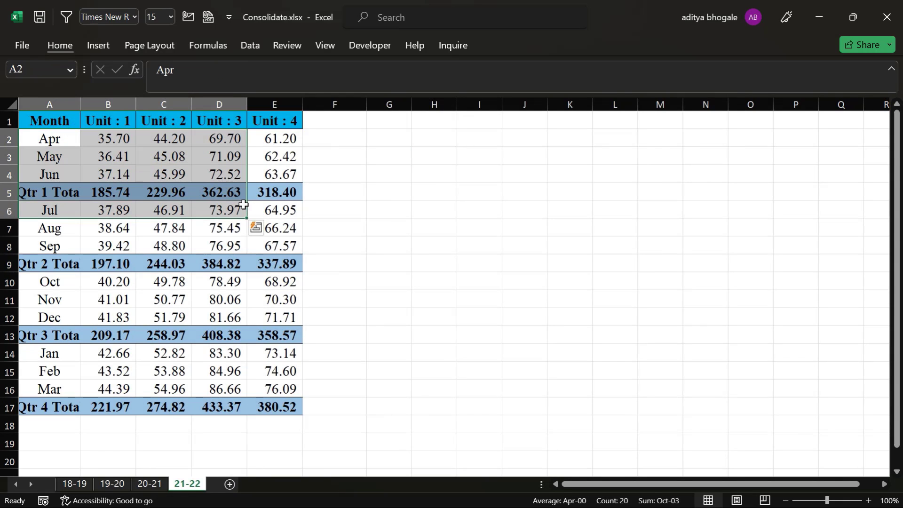
{"action": "left_click", "coordinate": [80, 485]}
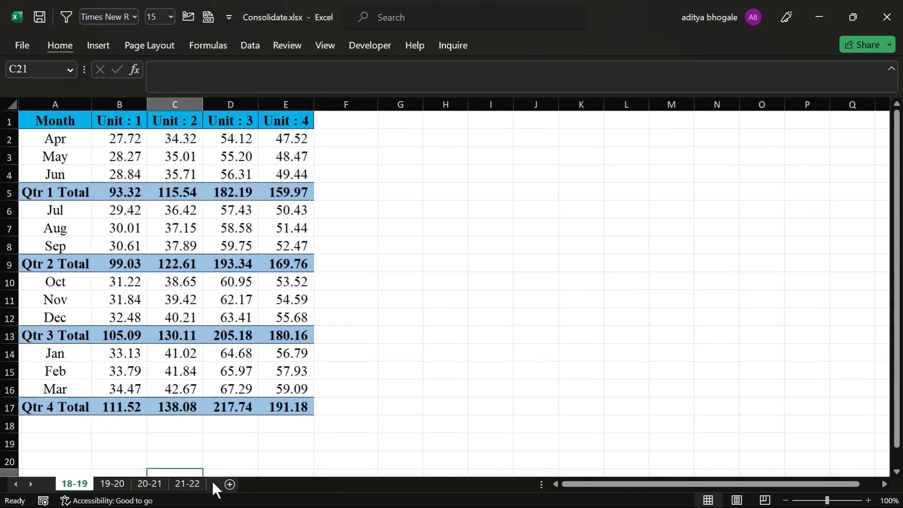
{"action": "left_click", "coordinate": [198, 484]}
Insert a blank Sheet1, start and cancel a formula in B3, then view the 18-19 table.
{"action": "left_click", "coordinate": [229, 484]}
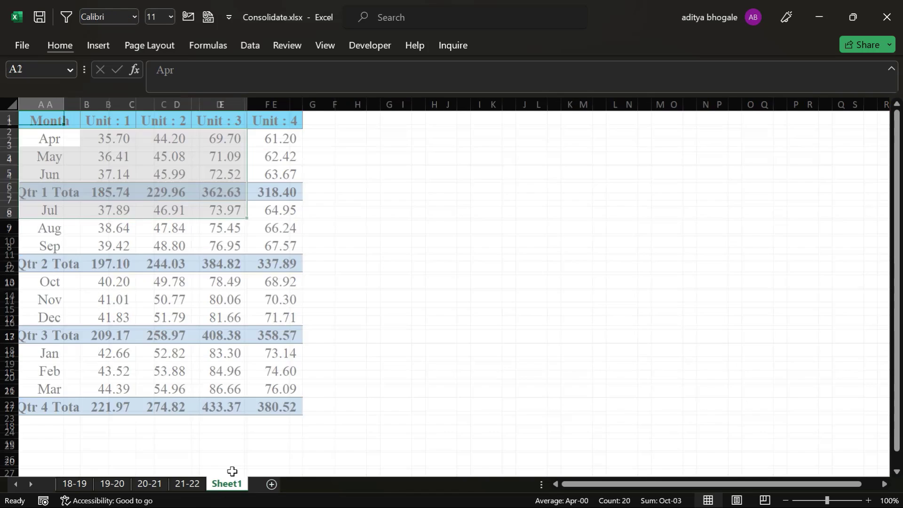
{"action": "left_click_drag", "start_coordinate": [66, 132], "coordinate": [278, 159]}
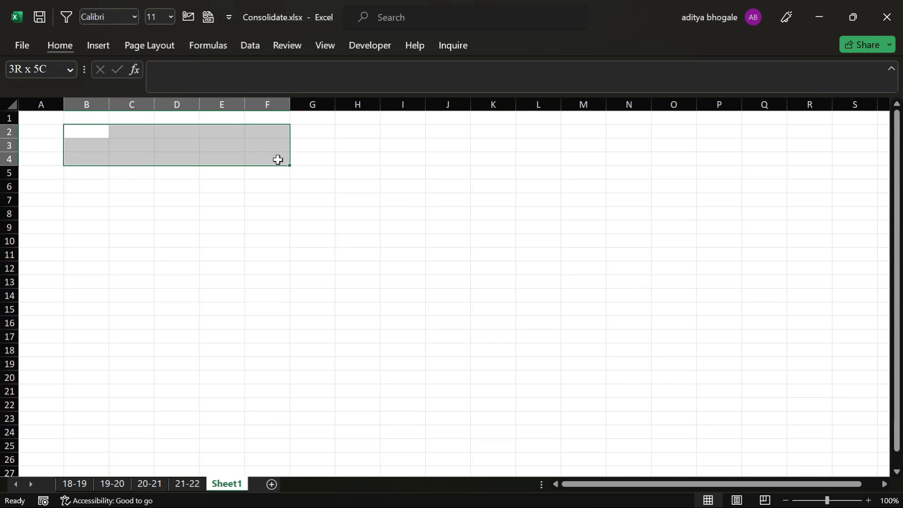
{"action": "left_click", "coordinate": [86, 145]}
{"action": "type", "text": "="}
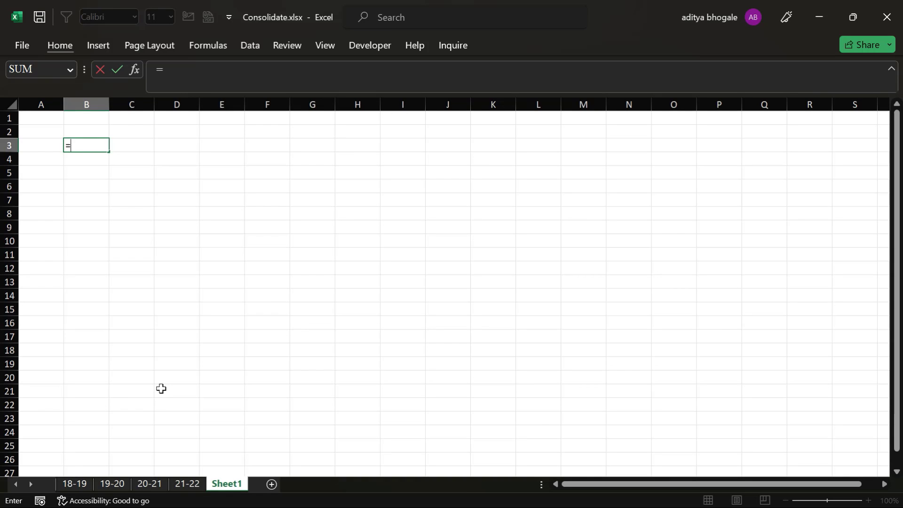
{"action": "key", "text": "Escape"}
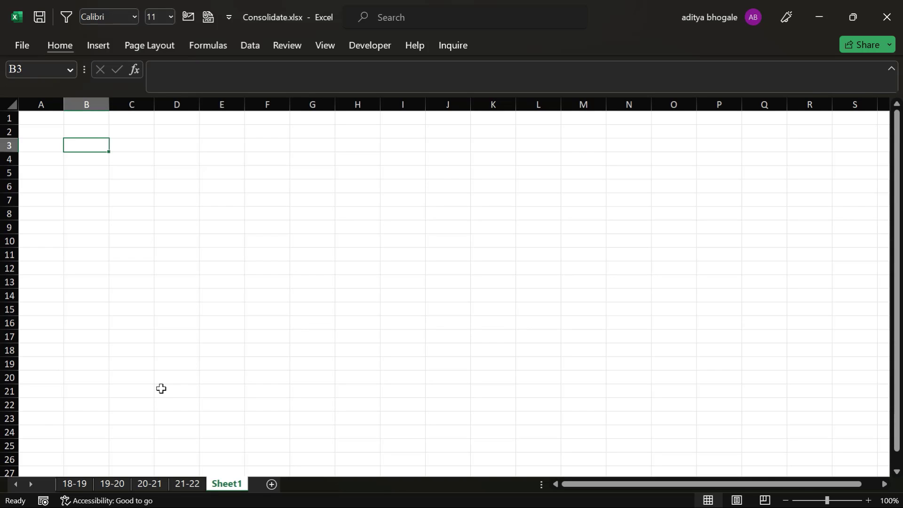
{"action": "left_click", "coordinate": [74, 483]}
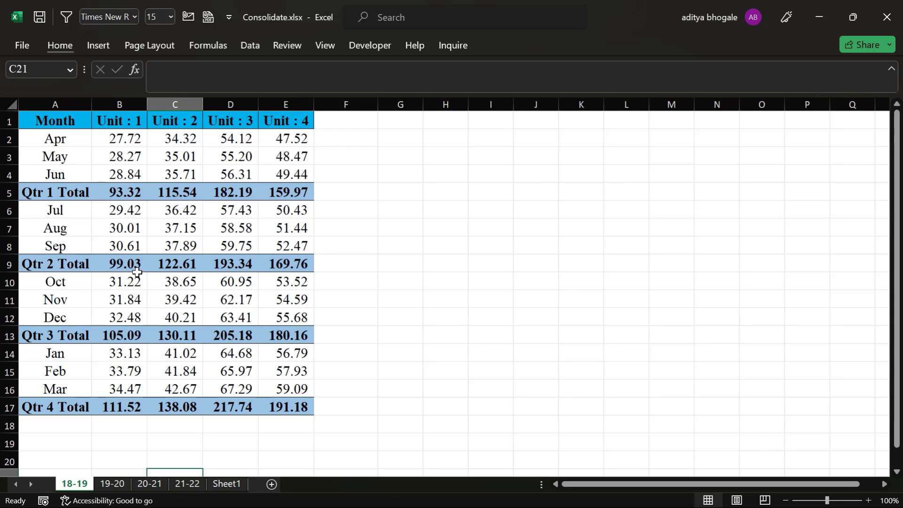
Check that the 18-19 and 19-20 tables span A1:E16.
{"action": "left_click", "coordinate": [228, 484]}
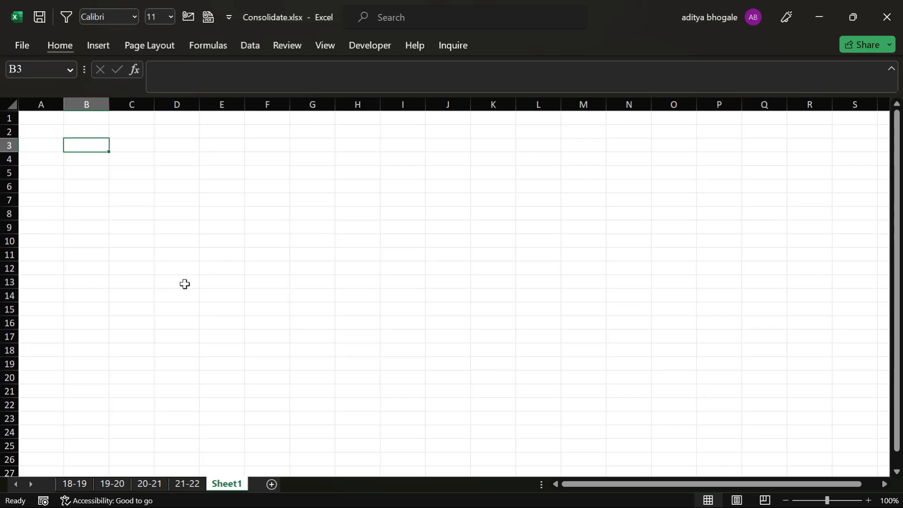
{"action": "left_click", "coordinate": [72, 485]}
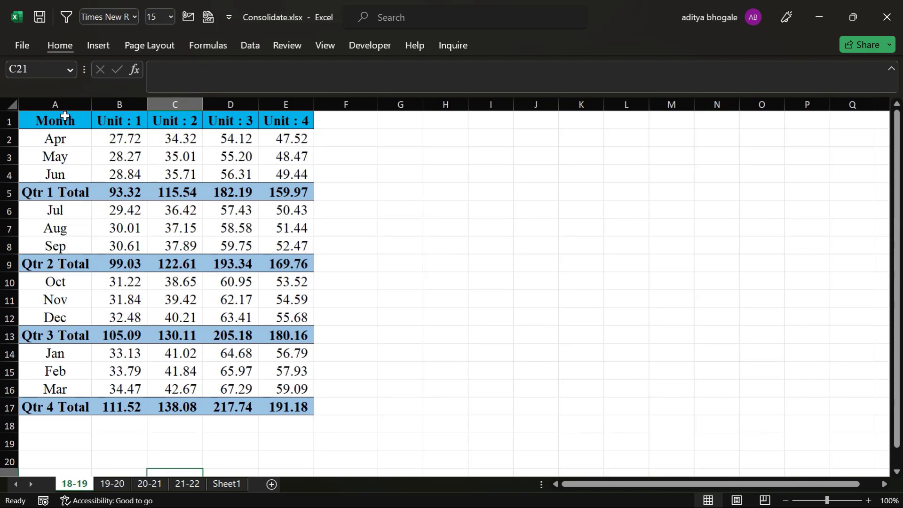
{"action": "left_click_drag", "start_coordinate": [64, 115], "coordinate": [279, 396]}
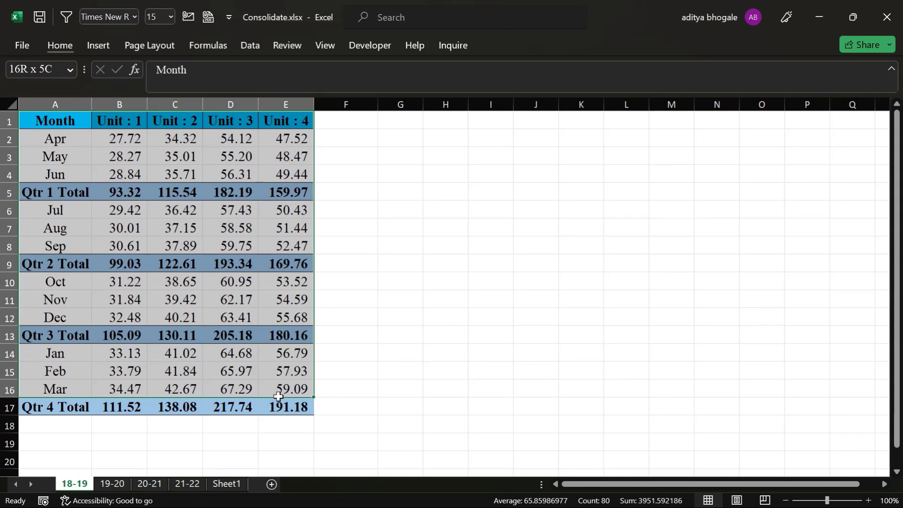
{"action": "left_click", "coordinate": [112, 484]}
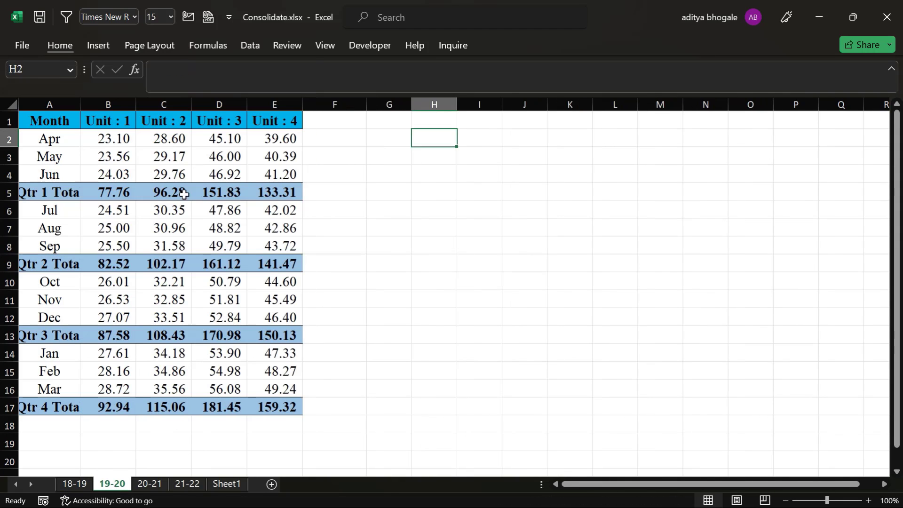
{"action": "left_click_drag", "start_coordinate": [61, 122], "coordinate": [236, 283]}
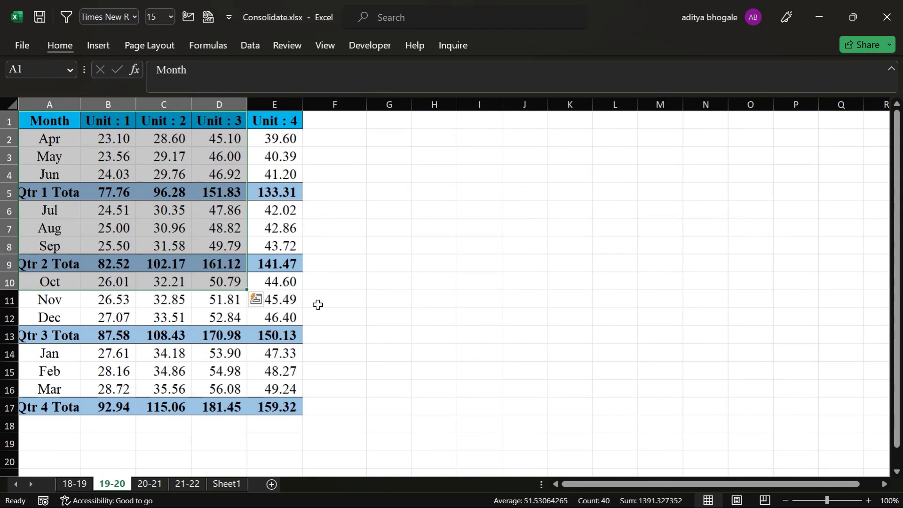
{"action": "left_click_drag", "start_coordinate": [465, 141], "coordinate": [637, 303]}
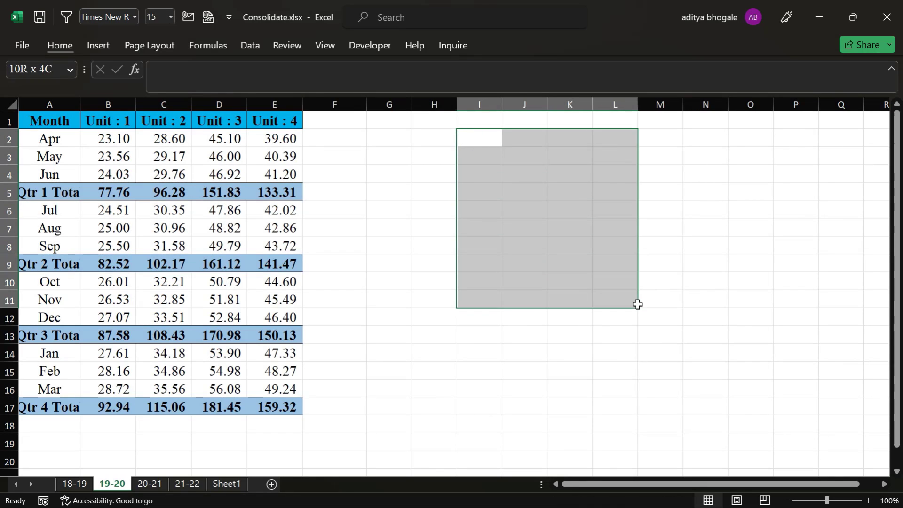
{"action": "mouse_move", "coordinate": [79, 123]}
{"action": "left_mouse_down"}
{"action": "mouse_move", "coordinate": [259, 373]}
{"action": "mouse_move", "coordinate": [261, 390]}
{"action": "left_mouse_up"}
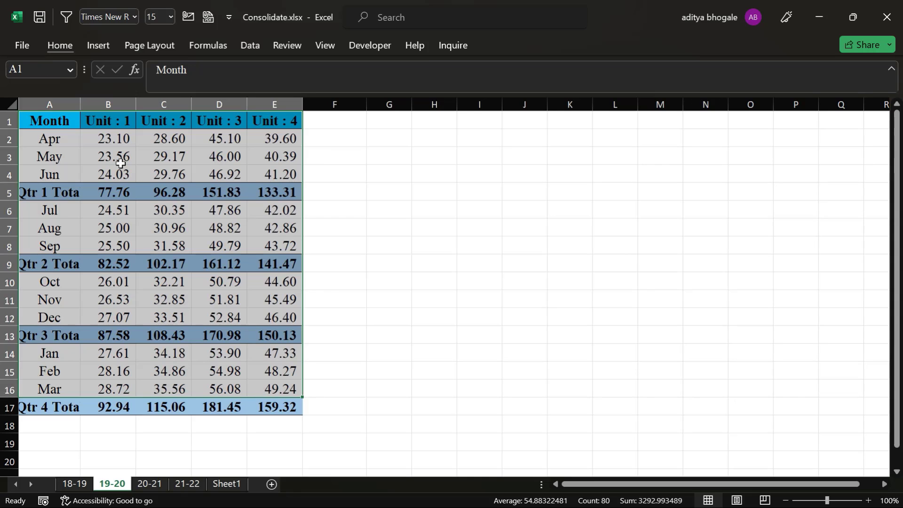
{"action": "left_click", "coordinate": [108, 139]}
Inspect the 19-20 month labels and Unit headers, view 20-21 and 21-22, then return to Consolidate.
{"action": "left_click", "coordinate": [58, 123]}
{"action": "left_click_drag", "start_coordinate": [54, 137], "coordinate": [52, 228]}
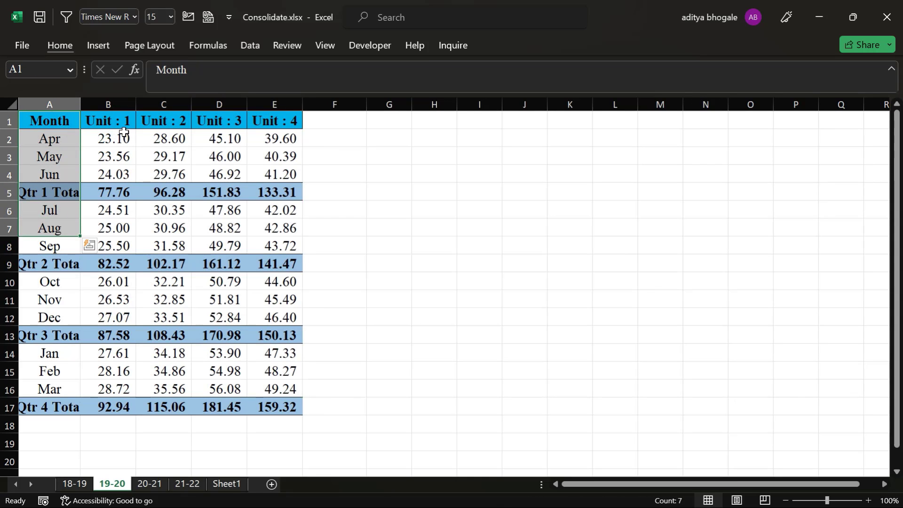
{"action": "left_click_drag", "start_coordinate": [123, 123], "coordinate": [293, 126]}
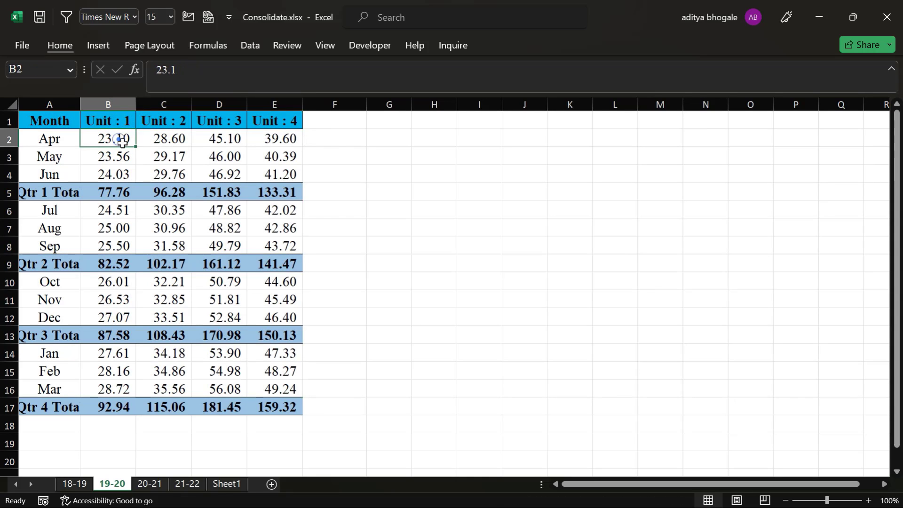
{"action": "left_click_drag", "start_coordinate": [113, 138], "coordinate": [169, 174]}
{"action": "left_click", "coordinate": [150, 484]}
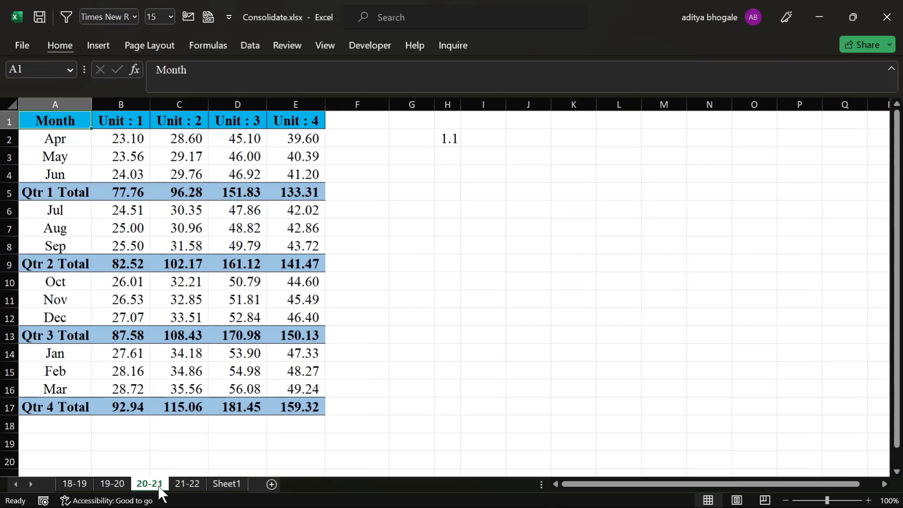
{"action": "left_click", "coordinate": [187, 484]}
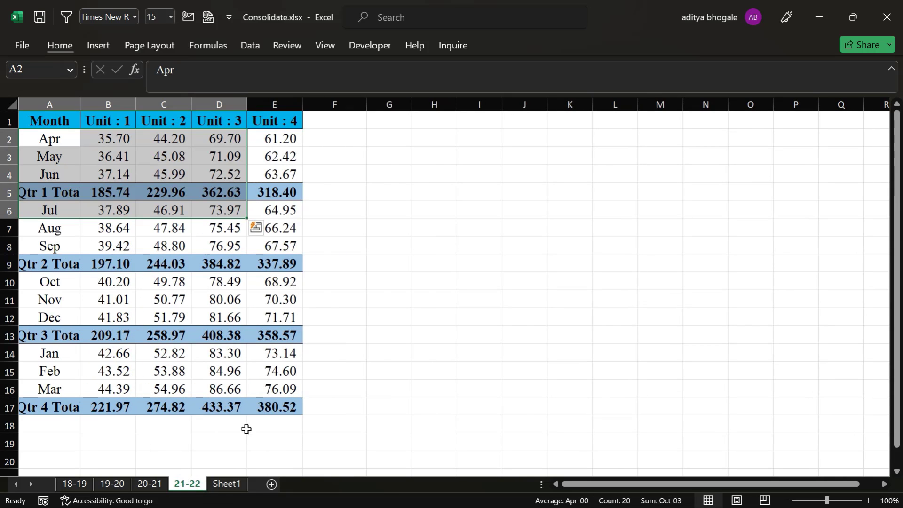
{"action": "left_click", "coordinate": [228, 484]}
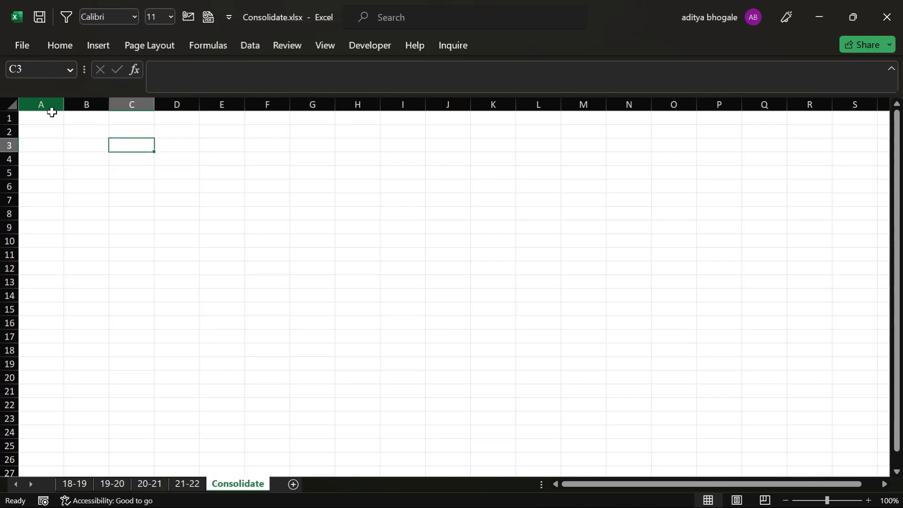
Start a Data Consolidate from cell A1 of the Consolidate sheet, keeping Sum as the function.
{"action": "left_click", "coordinate": [49, 117]}
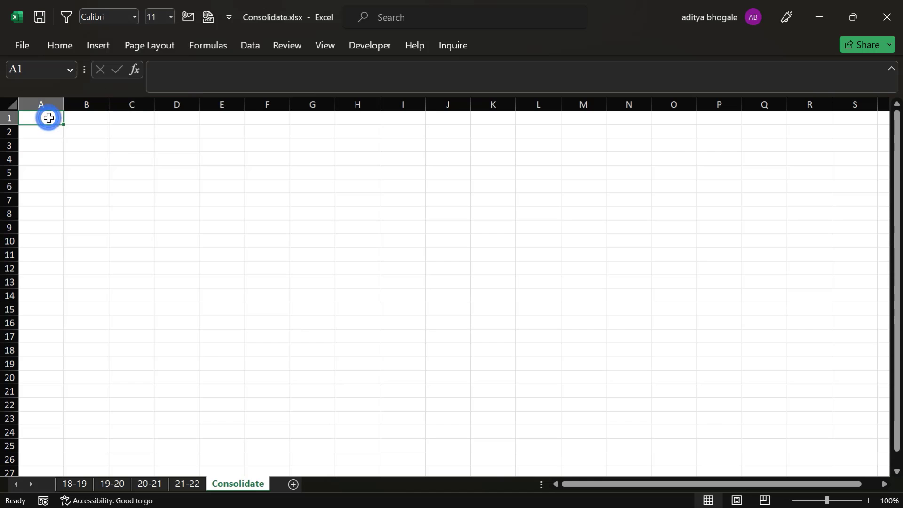
{"action": "left_click", "coordinate": [259, 41]}
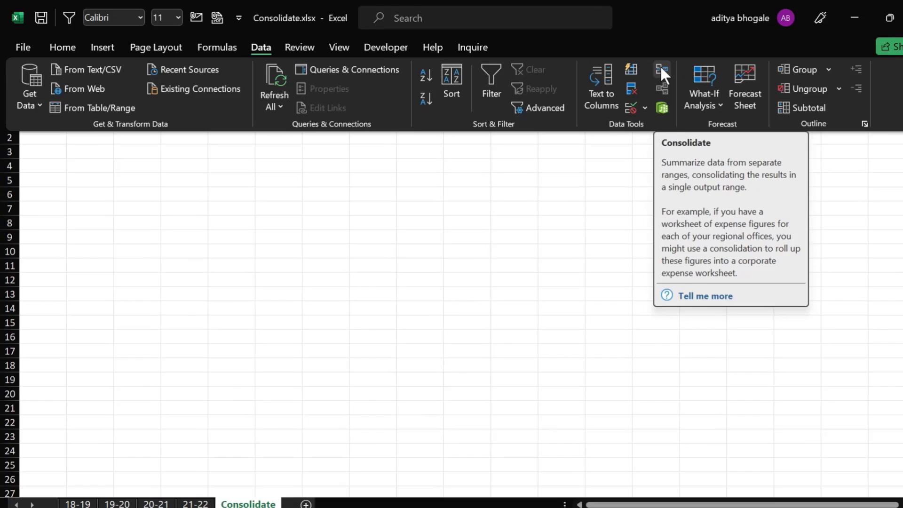
{"action": "left_click", "coordinate": [634, 67]}
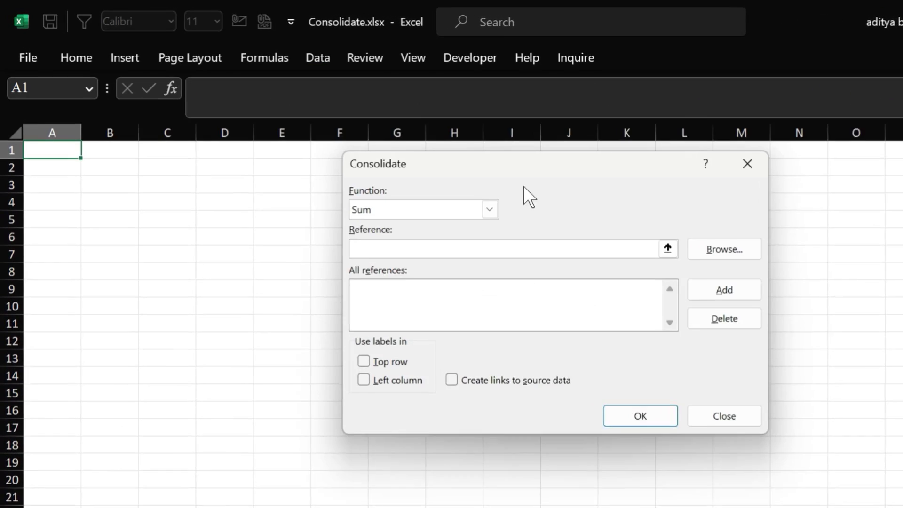
{"action": "left_click", "coordinate": [501, 215]}
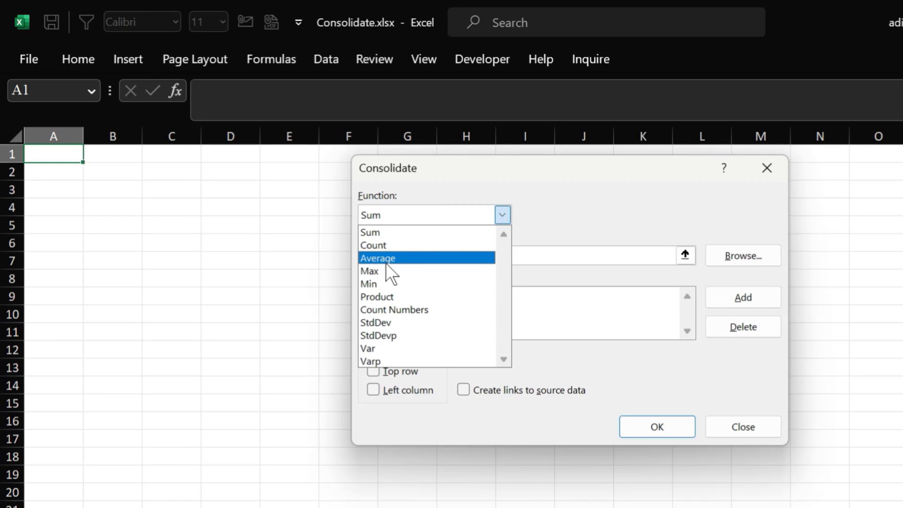
{"action": "left_click", "coordinate": [388, 236]}
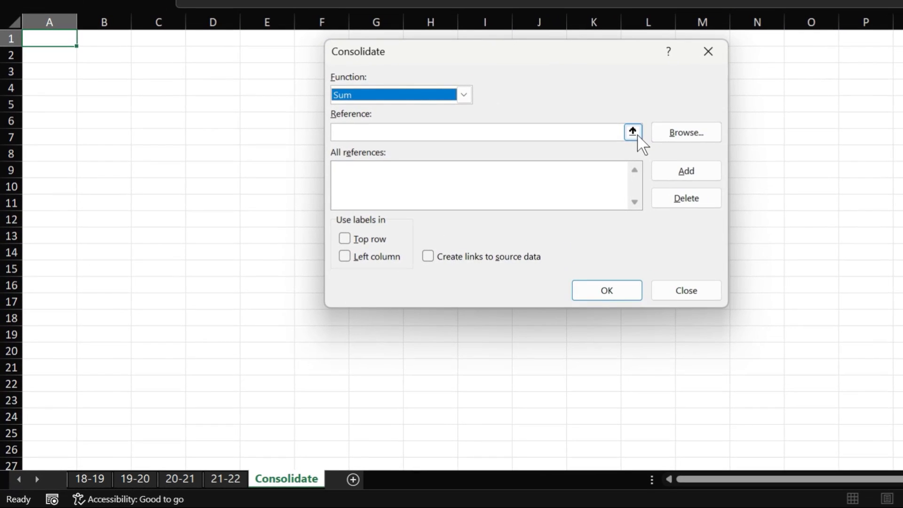
Add '18-19'!$A$1:$E$17 as the first consolidation reference.
{"action": "left_click", "coordinate": [633, 132]}
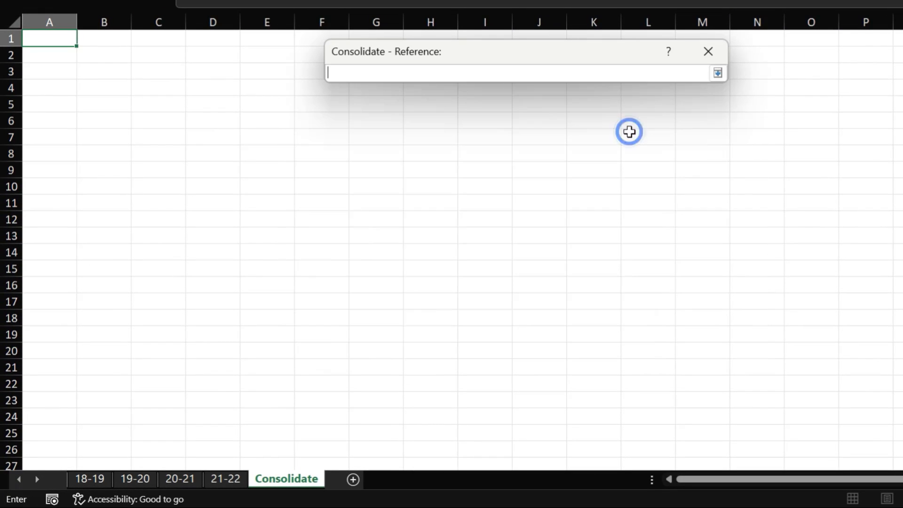
{"action": "left_click", "coordinate": [89, 478]}
{"action": "left_click", "coordinate": [61, 47]}
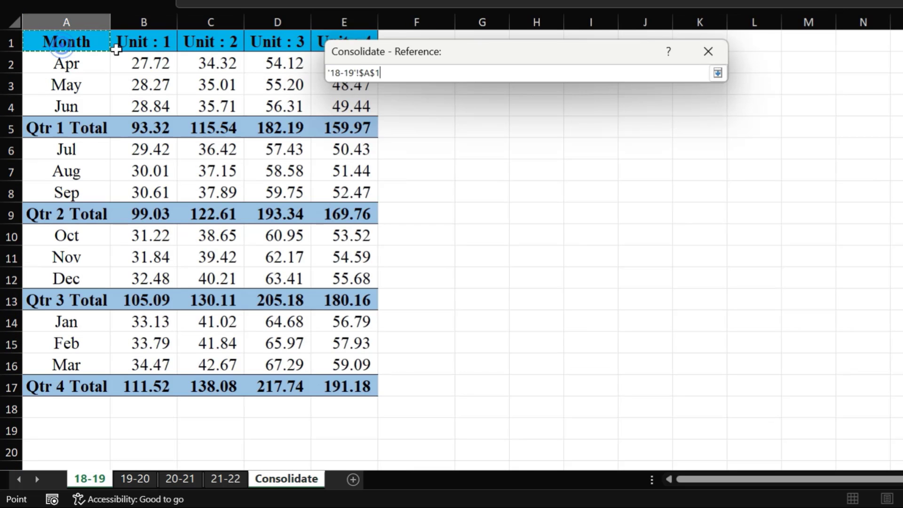
{"action": "left_click_drag", "start_coordinate": [116, 50], "coordinate": [333, 382]}
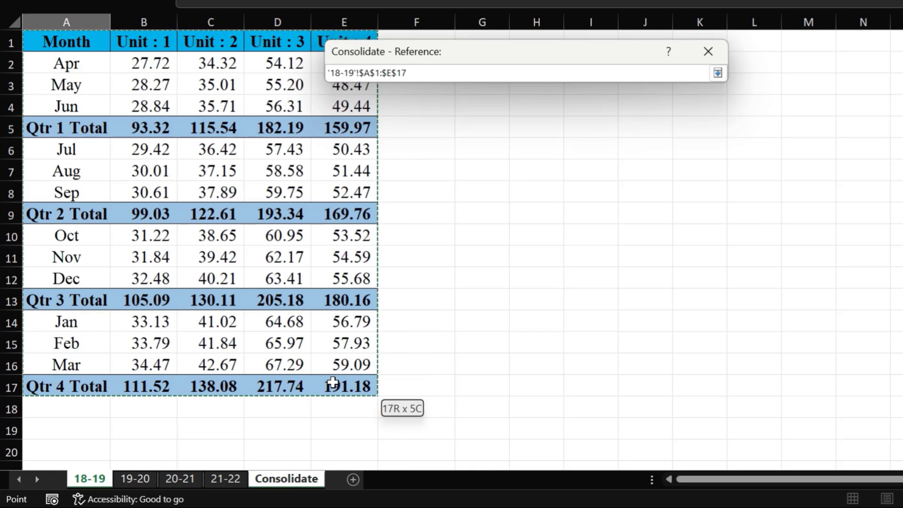
{"action": "left_click", "coordinate": [717, 72]}
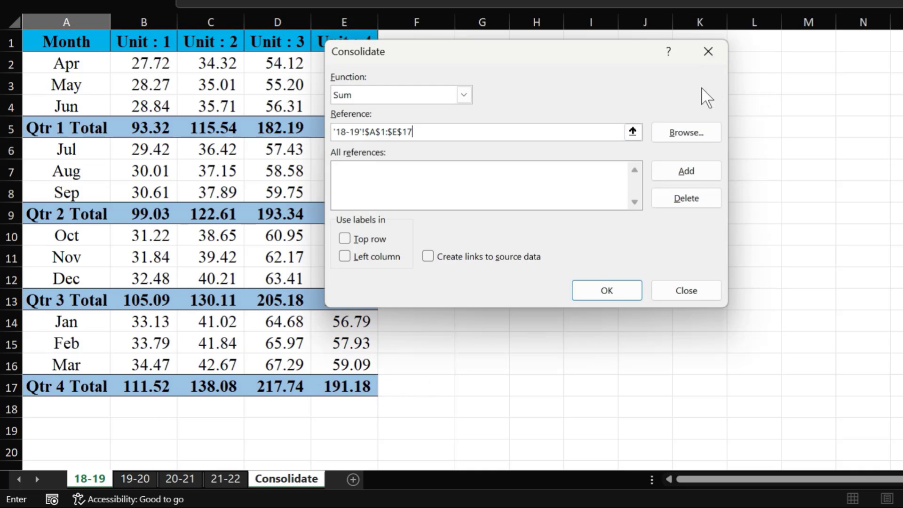
{"action": "left_click", "coordinate": [686, 170]}
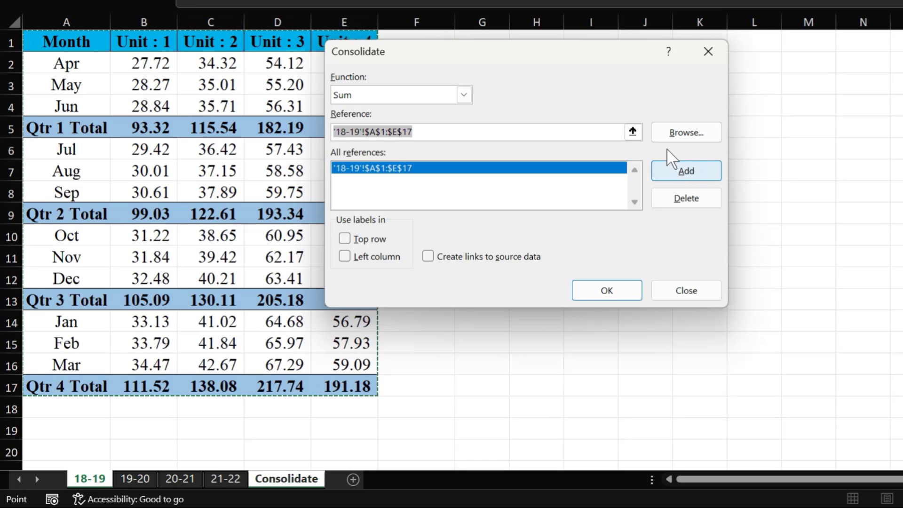
Add the 19-20, 20-21 and 21-22 A1:E17 ranges and enable Top row labels.
{"action": "left_click", "coordinate": [134, 475]}
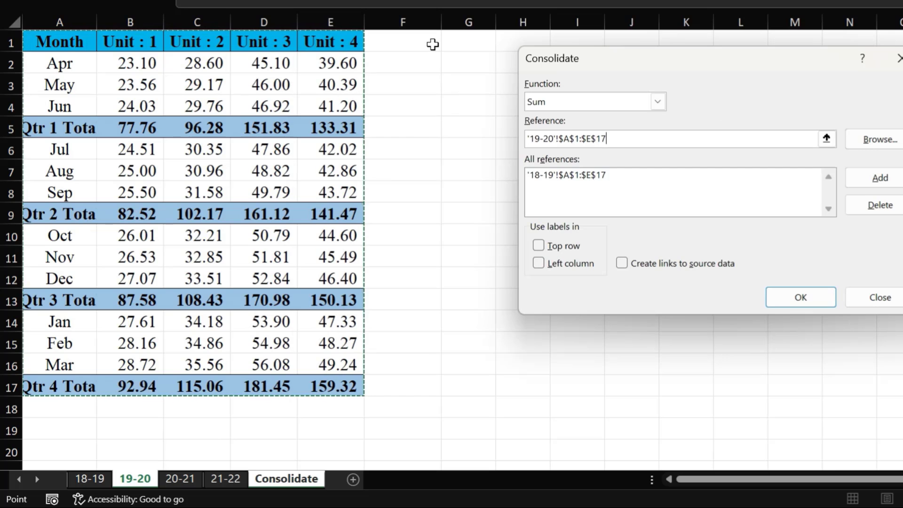
{"action": "mouse_move", "coordinate": [446, 39]}
{"action": "left_mouse_down"}
{"action": "mouse_move", "coordinate": [650, 187]}
{"action": "mouse_move", "coordinate": [794, 367]}
{"action": "left_mouse_up"}
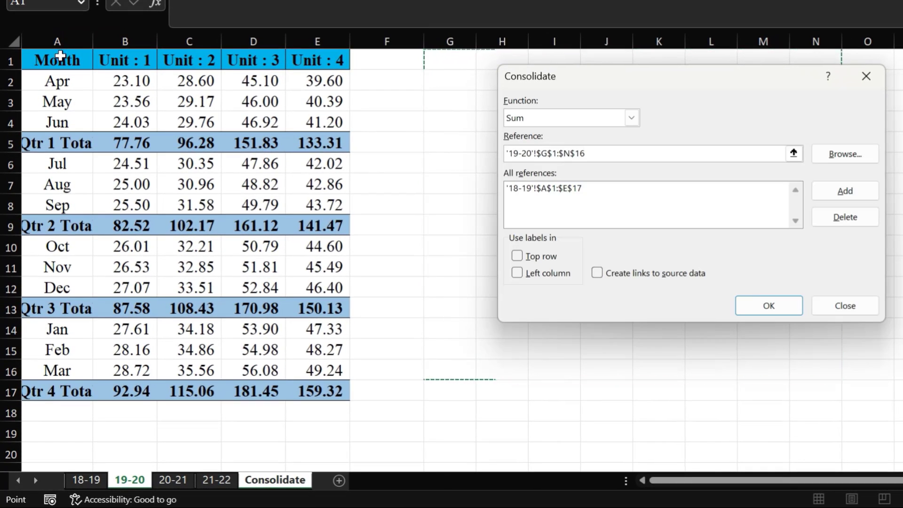
{"action": "mouse_move", "coordinate": [57, 60]}
{"action": "left_mouse_down"}
{"action": "mouse_move", "coordinate": [328, 402]}
{"action": "mouse_move", "coordinate": [328, 390]}
{"action": "left_mouse_up"}
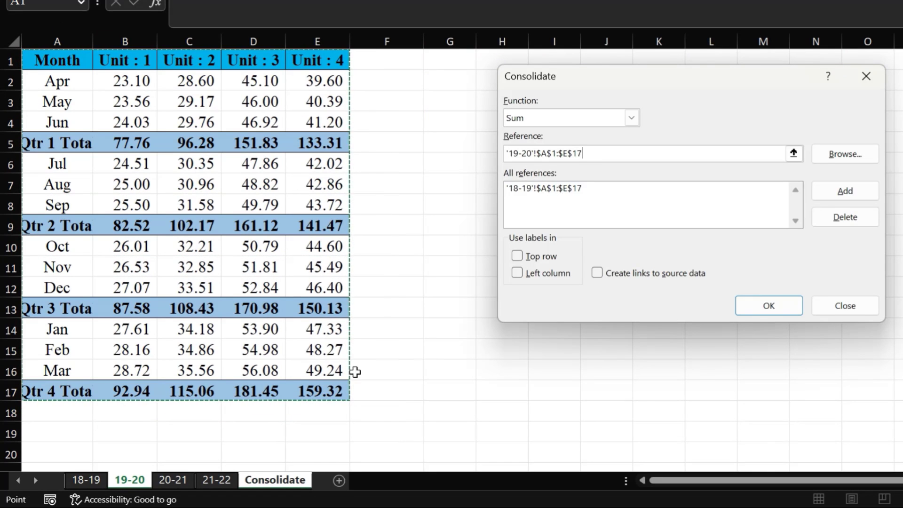
{"action": "left_click", "coordinate": [845, 193]}
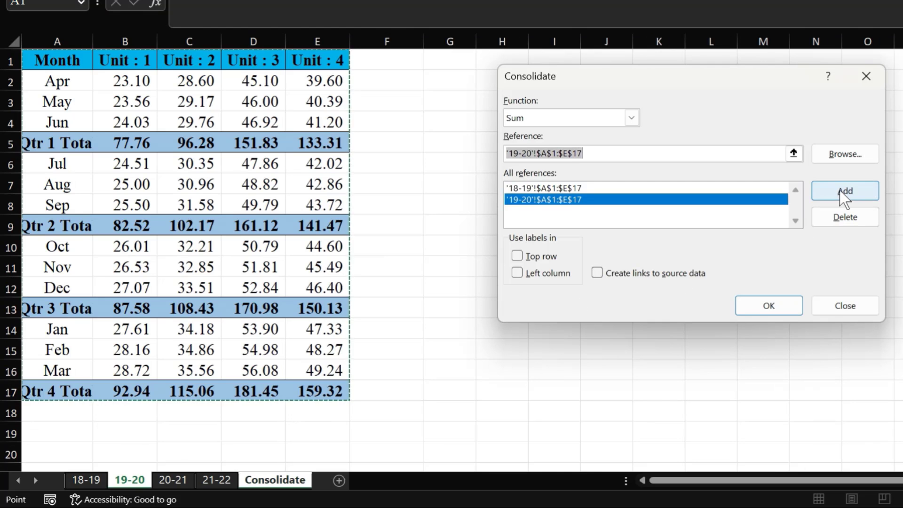
{"action": "left_click", "coordinate": [173, 477]}
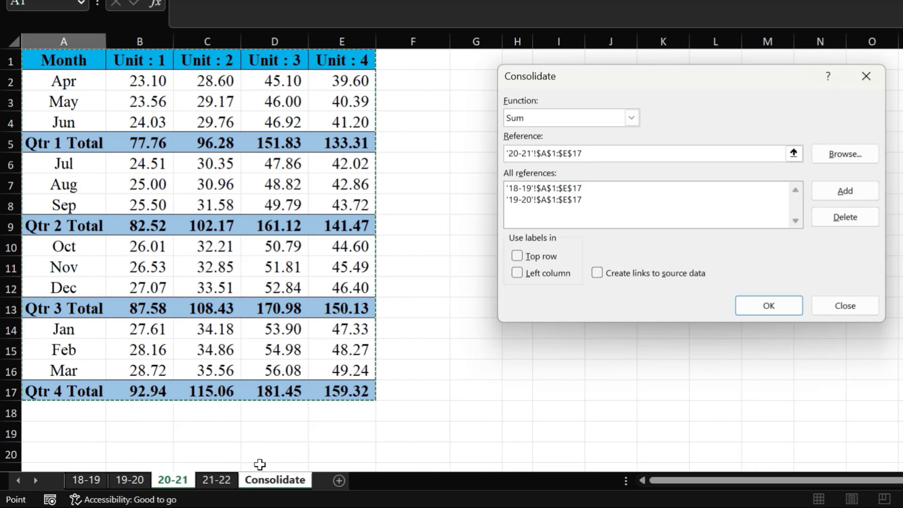
{"action": "left_click", "coordinate": [851, 195]}
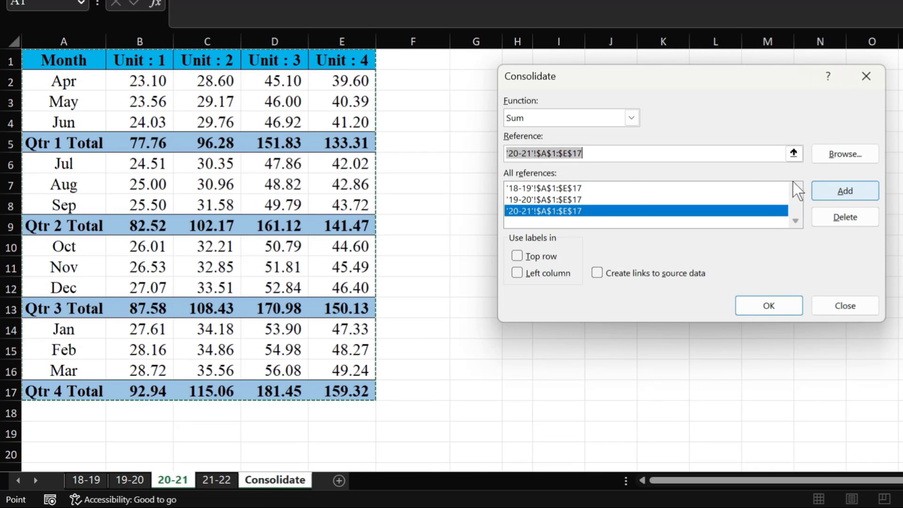
{"action": "left_click", "coordinate": [219, 480]}
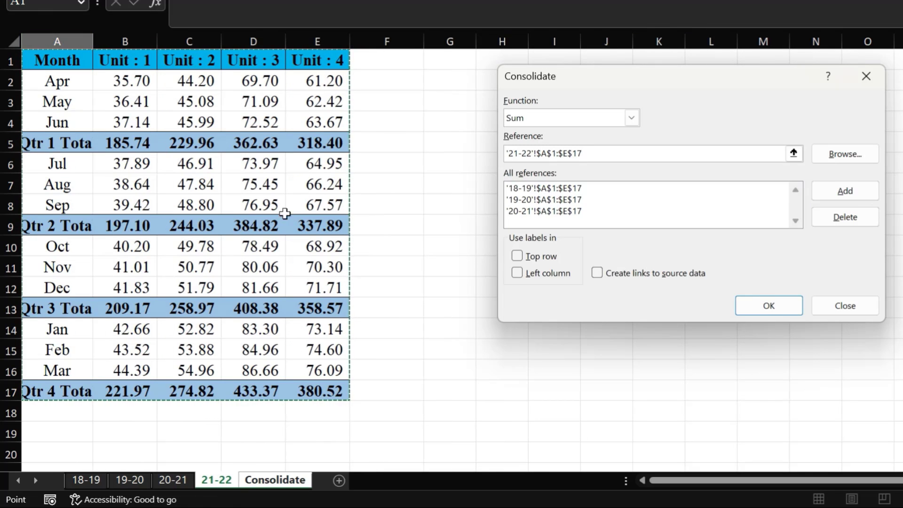
{"action": "left_click", "coordinate": [830, 193]}
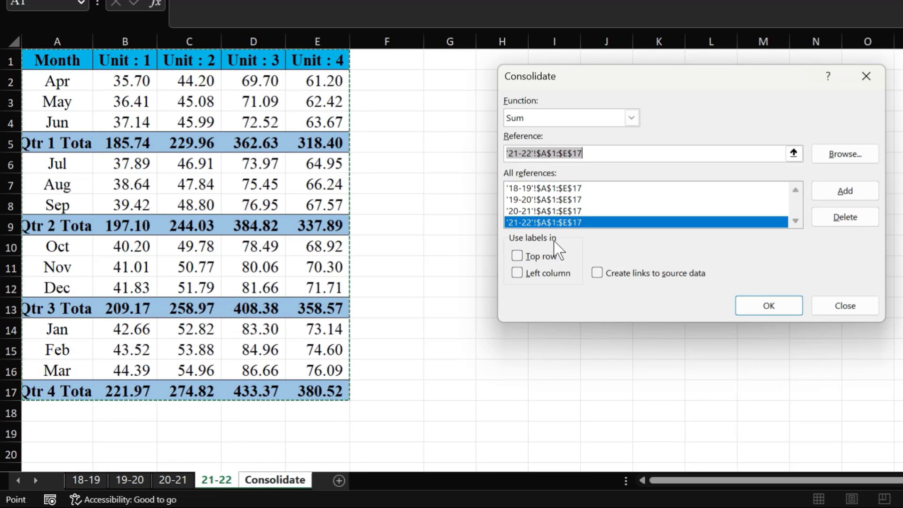
{"action": "left_click", "coordinate": [517, 256]}
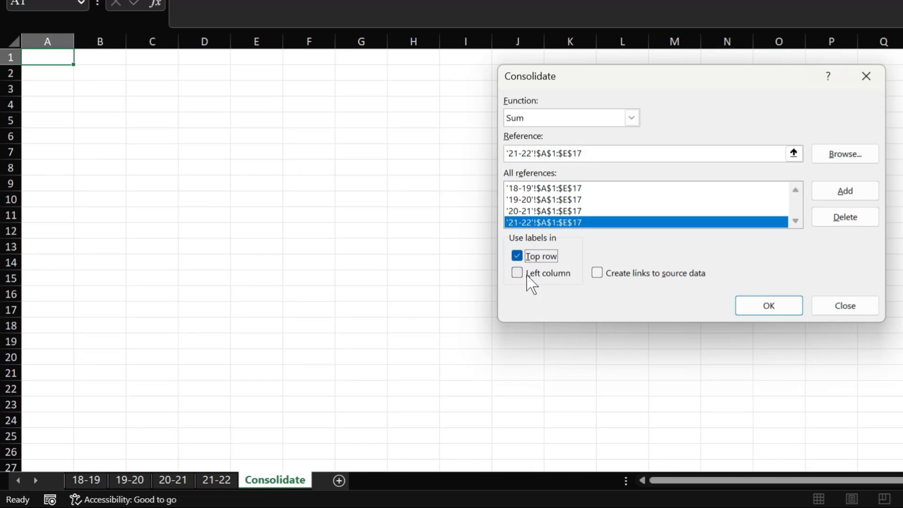
Turn on Left column labels and run the consolidation onto the Consolidate sheet.
{"action": "left_click", "coordinate": [517, 273]}
{"action": "left_click", "coordinate": [769, 306]}
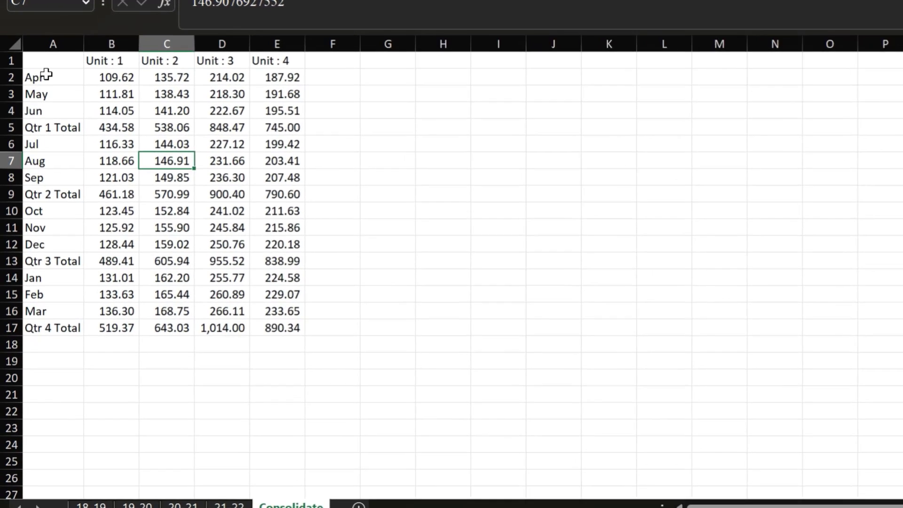
{"action": "left_click_drag", "start_coordinate": [47, 73], "coordinate": [51, 167]}
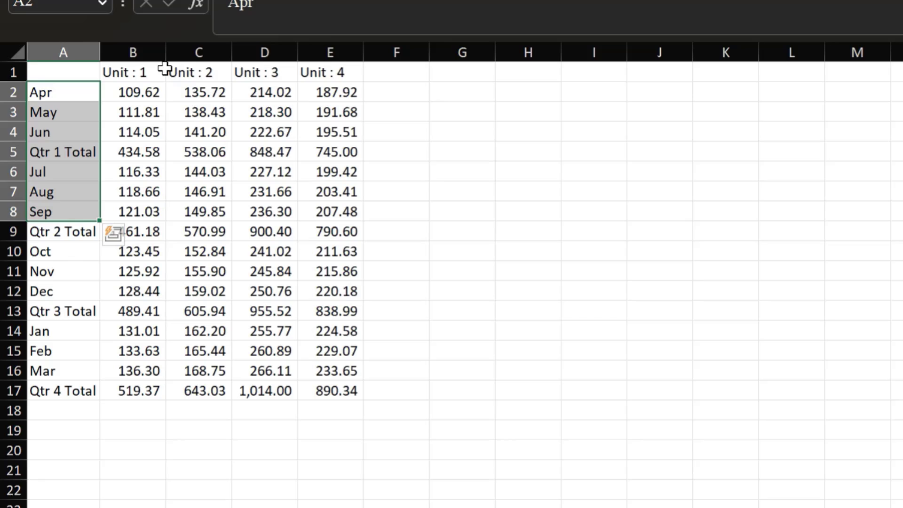
Review the summed Unit 1–4 figures for the months and first quarter.
{"action": "left_click_drag", "start_coordinate": [164, 68], "coordinate": [291, 70]}
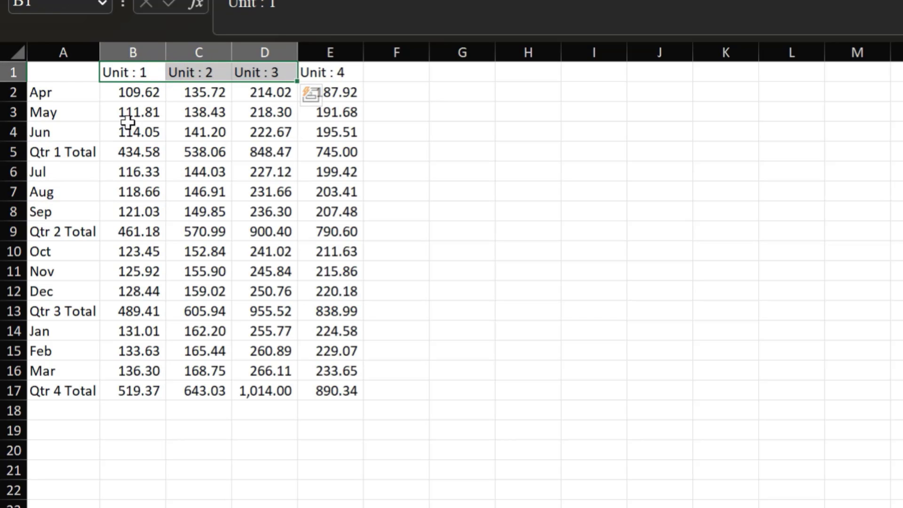
{"action": "mouse_move", "coordinate": [129, 92]}
{"action": "left_mouse_down"}
{"action": "mouse_move", "coordinate": [306, 162]}
{"action": "mouse_move", "coordinate": [323, 439]}
{"action": "left_mouse_up"}
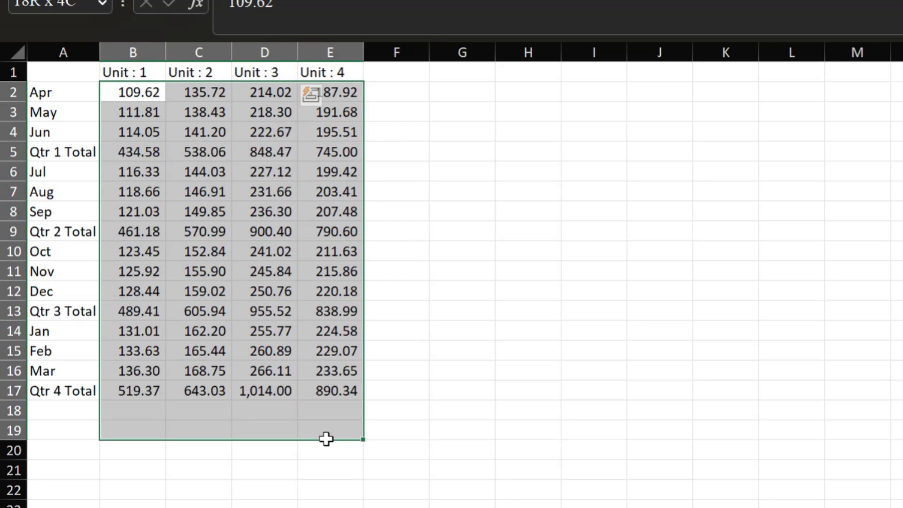
{"action": "left_click", "coordinate": [264, 151]}
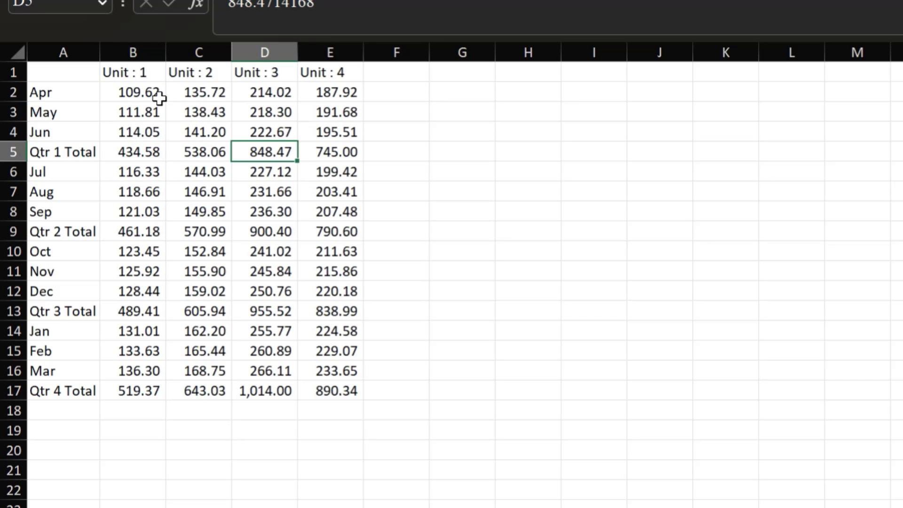
{"action": "mouse_move", "coordinate": [152, 93]}
{"action": "left_mouse_down"}
{"action": "mouse_move", "coordinate": [329, 93]}
{"action": "mouse_move", "coordinate": [329, 150]}
{"action": "left_mouse_up"}
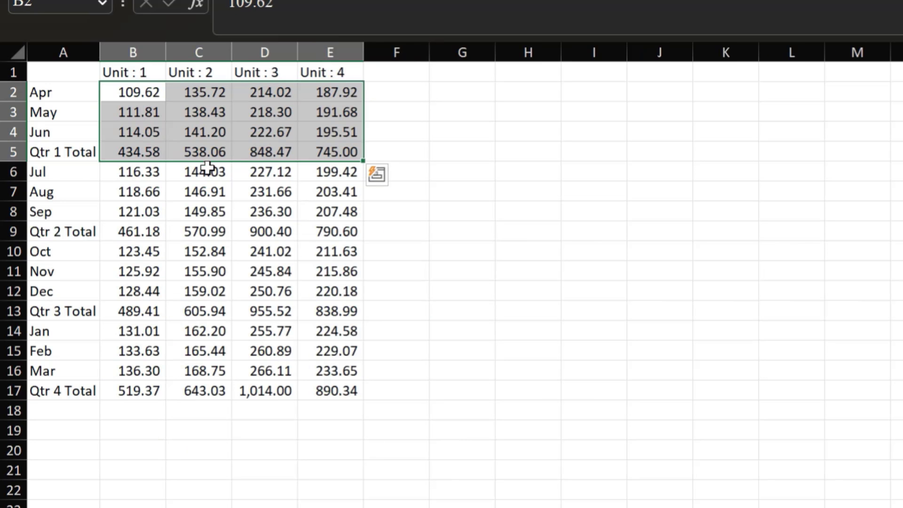
{"action": "key", "text": "Return"}
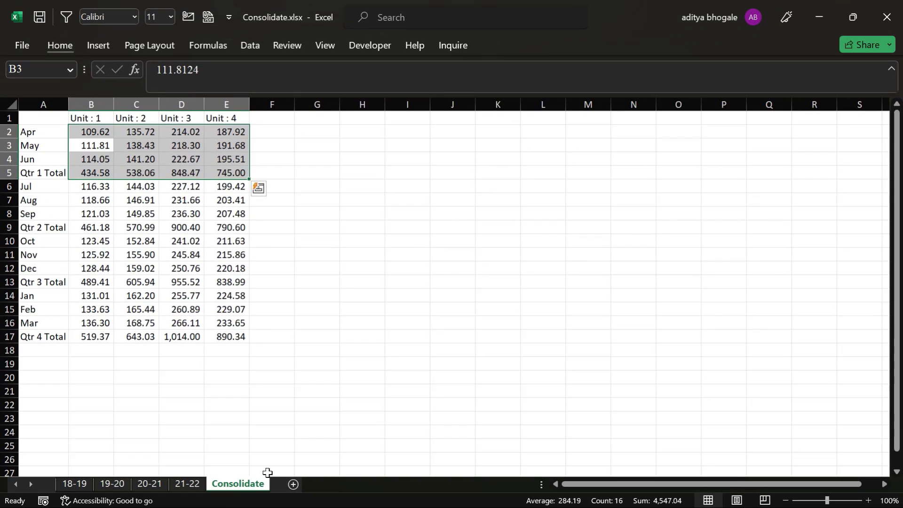
Add a new worksheet named 'Consolidate 2'.
{"action": "left_click", "coordinate": [293, 484]}
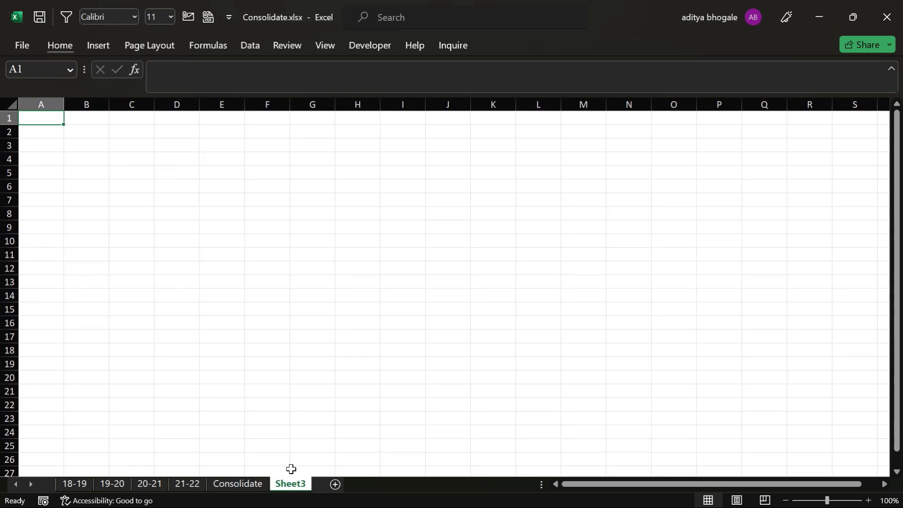
{"action": "key", "text": "alt+h"}
{"action": "type", "text": "or"}
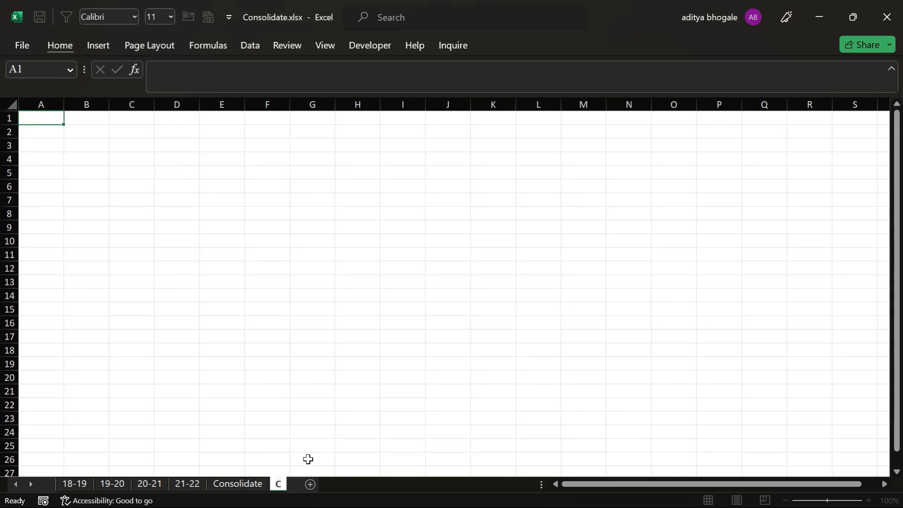
{"action": "type", "text": "Consolidate 2"}
{"action": "key", "text": "Return"}
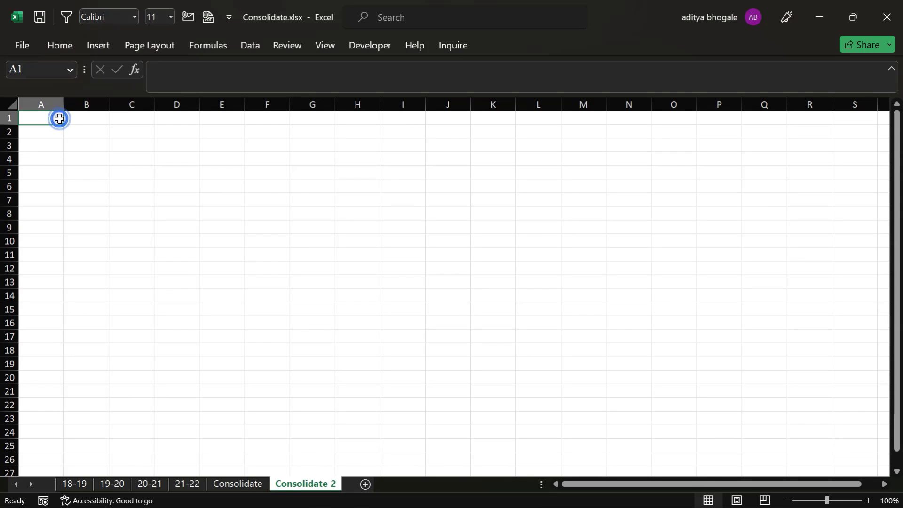
Start a Sum consolidation with the 18-19 table A1:E17 as the first reference.
{"action": "left_click", "coordinate": [250, 48]}
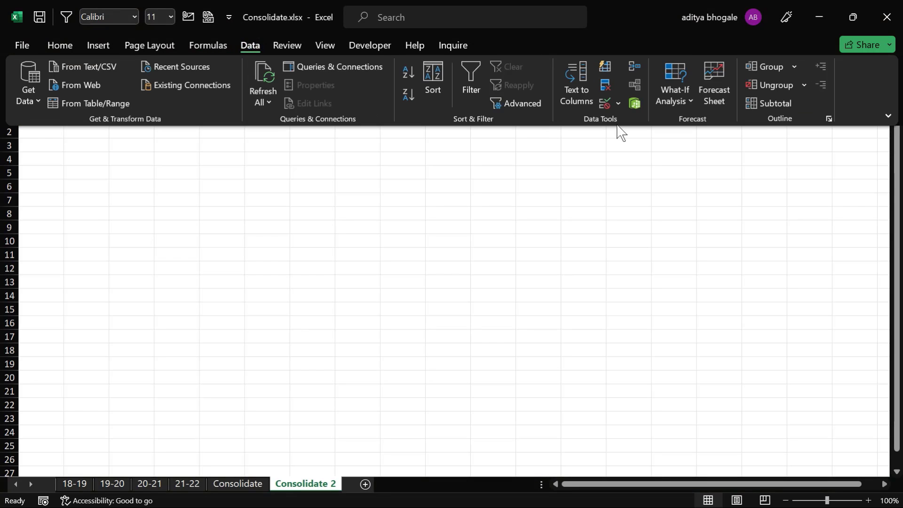
{"action": "left_click", "coordinate": [630, 64]}
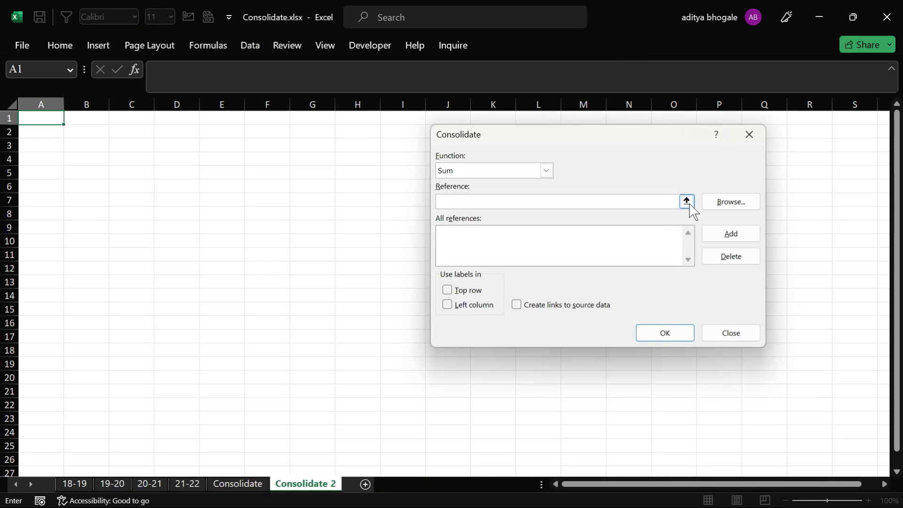
{"action": "left_click", "coordinate": [687, 201]}
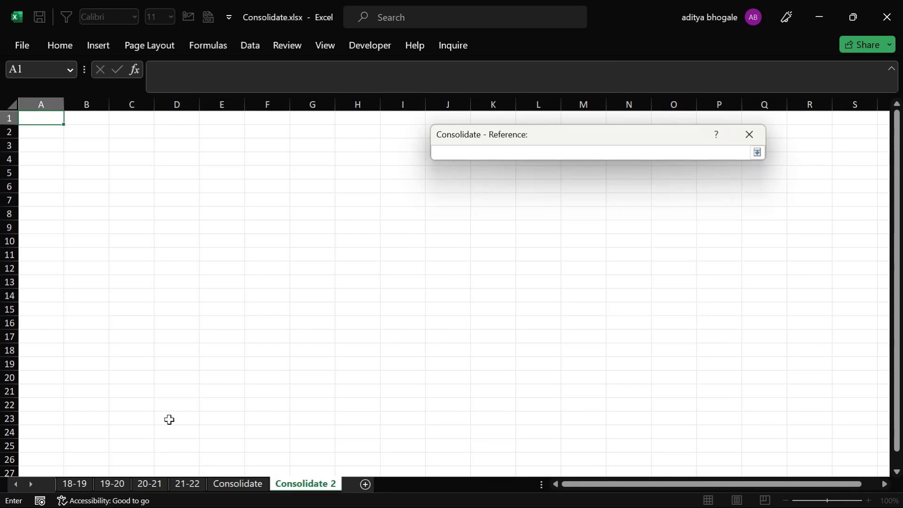
{"action": "left_click", "coordinate": [75, 483]}
{"action": "left_click_drag", "start_coordinate": [63, 120], "coordinate": [272, 407]}
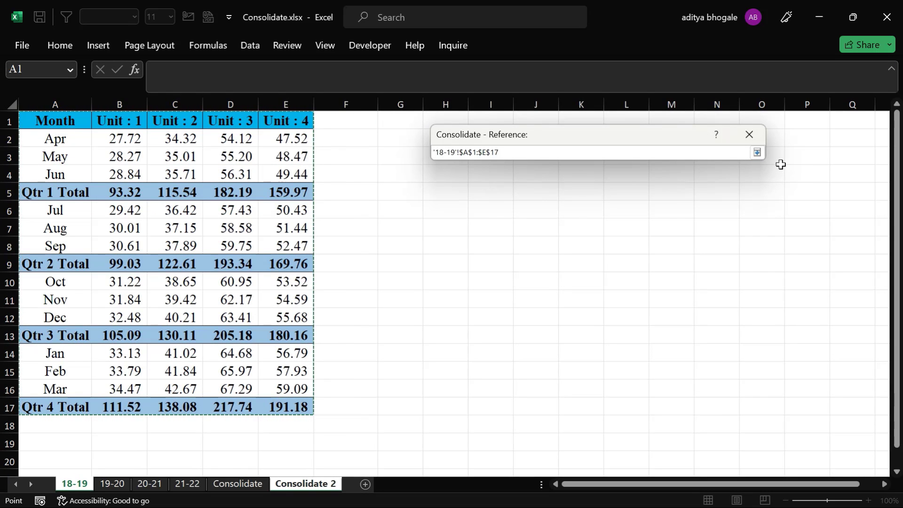
{"action": "left_click", "coordinate": [757, 151]}
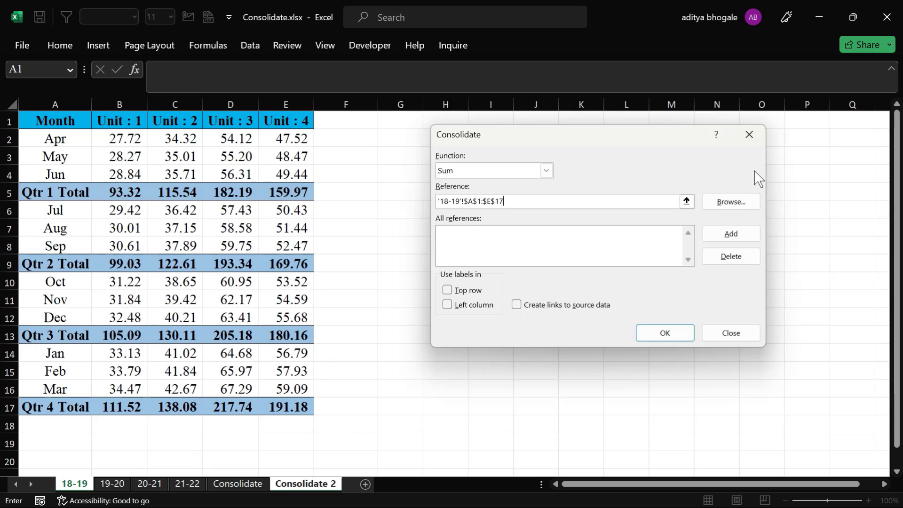
{"action": "left_click", "coordinate": [729, 236]}
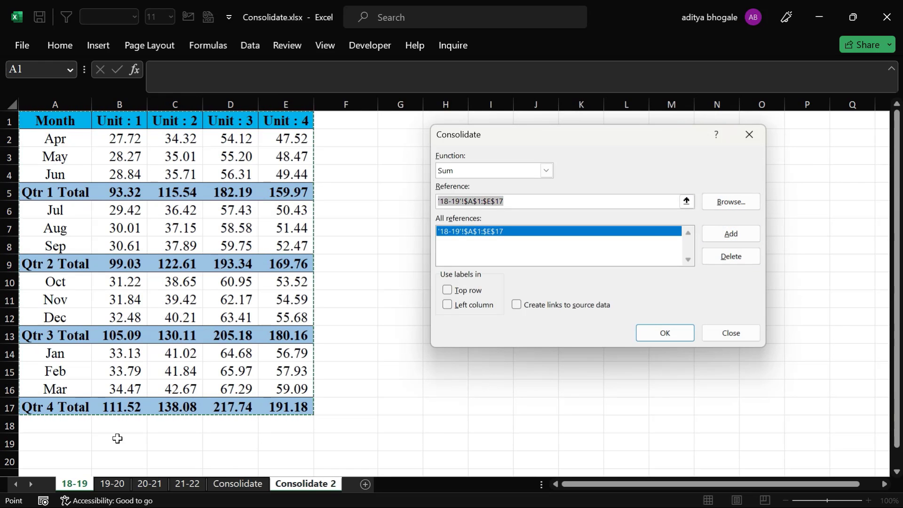
Add the 19-20, 20-21 and 21-22 A1:E17 ranges to the reference list.
{"action": "left_click", "coordinate": [108, 489]}
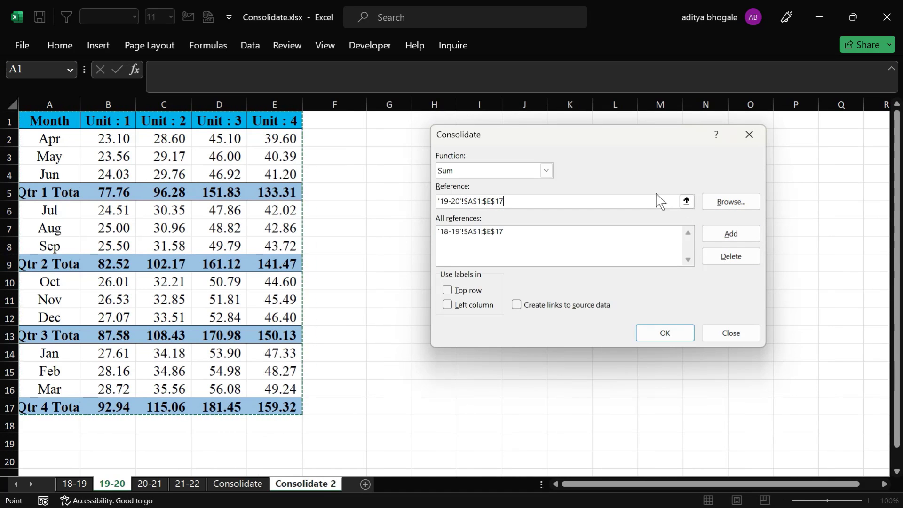
{"action": "left_click", "coordinate": [750, 233]}
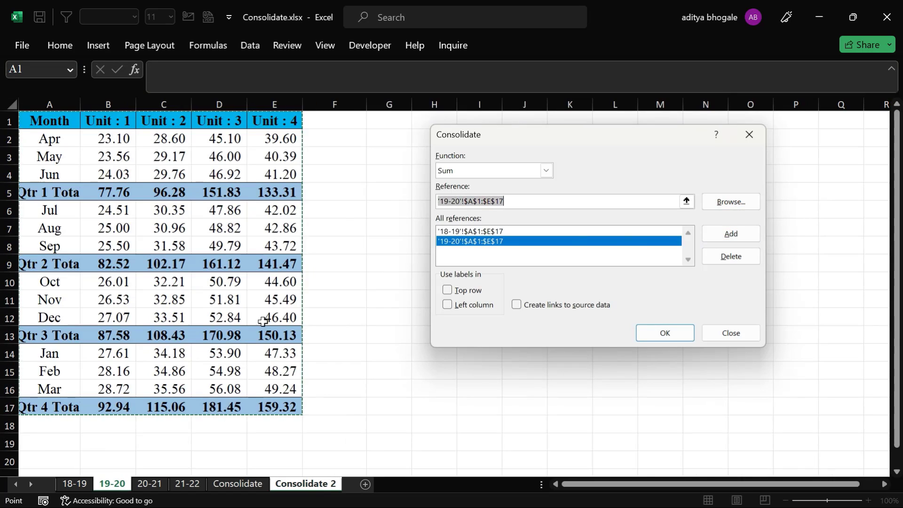
{"action": "left_click", "coordinate": [151, 484]}
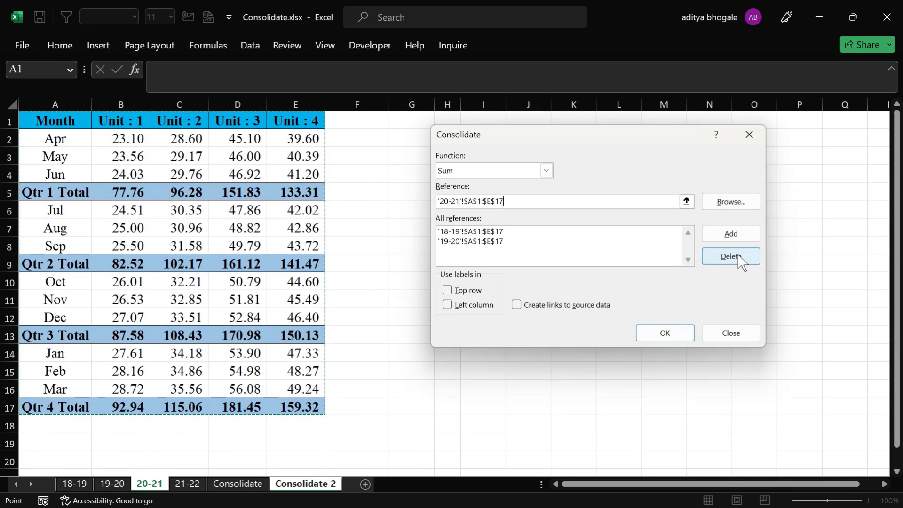
{"action": "left_click", "coordinate": [738, 234]}
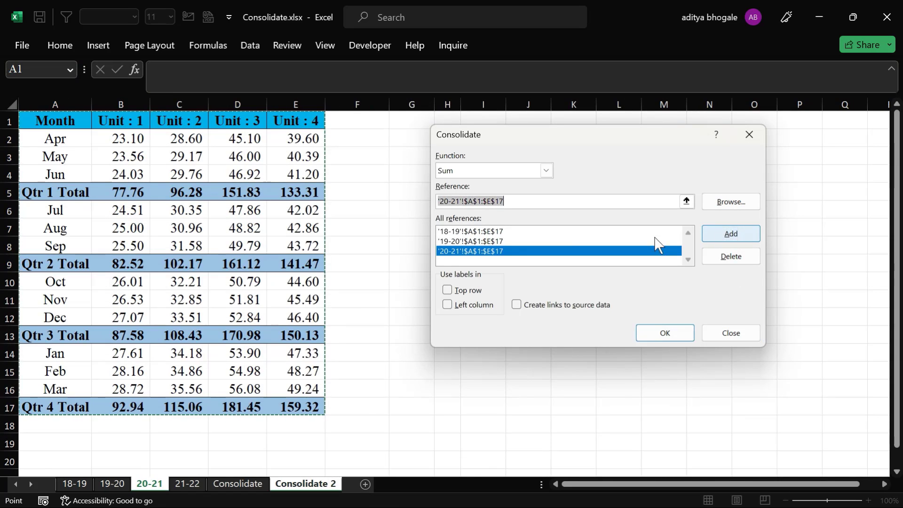
{"action": "left_click", "coordinate": [188, 484]}
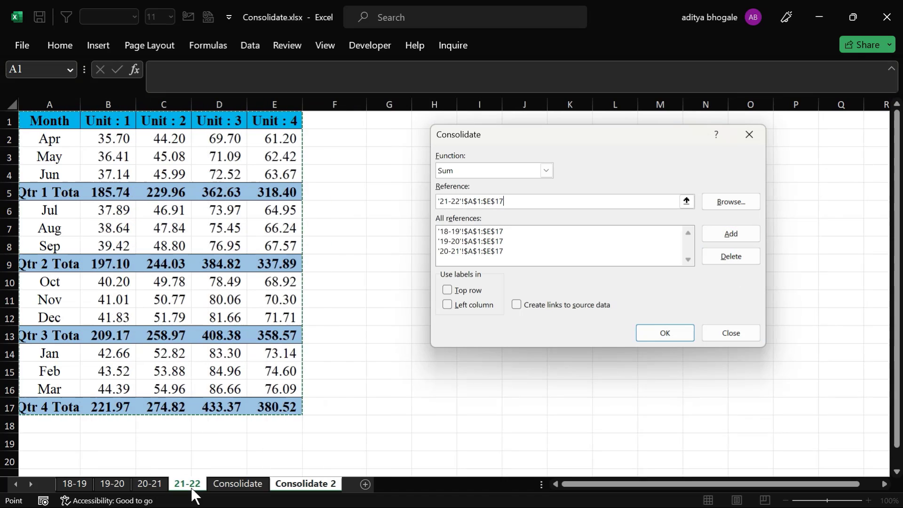
{"action": "left_click", "coordinate": [741, 236]}
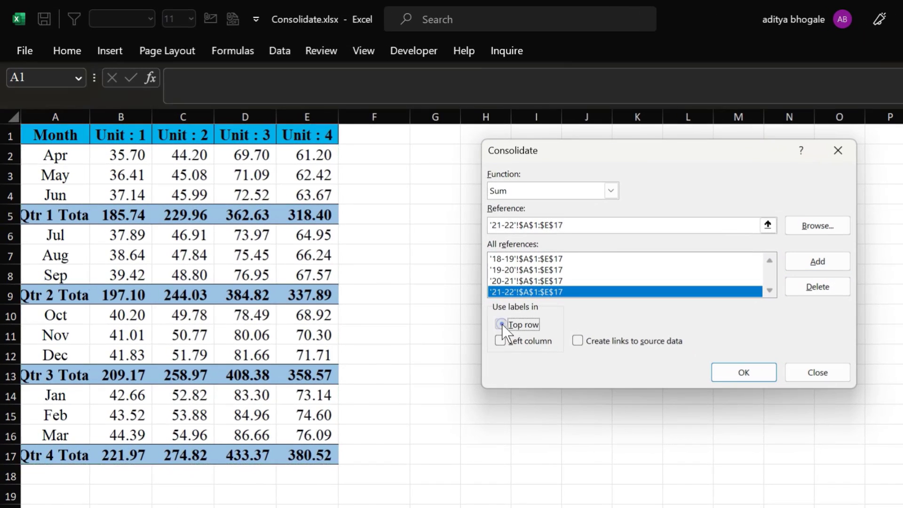
Enable Top row, Left column and Create links to source data, then run the consolidation.
{"action": "left_click", "coordinate": [508, 325]}
{"action": "left_click", "coordinate": [502, 341]}
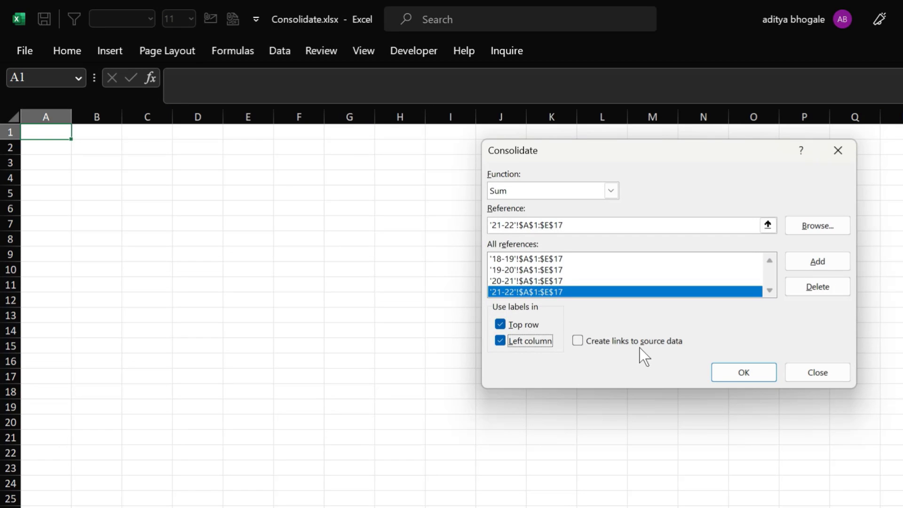
{"action": "left_click", "coordinate": [578, 340]}
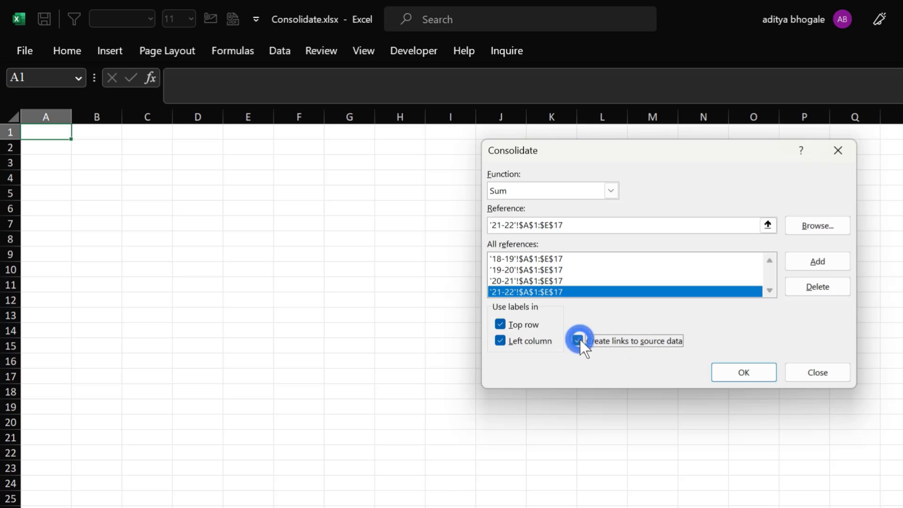
{"action": "left_click", "coordinate": [755, 368]}
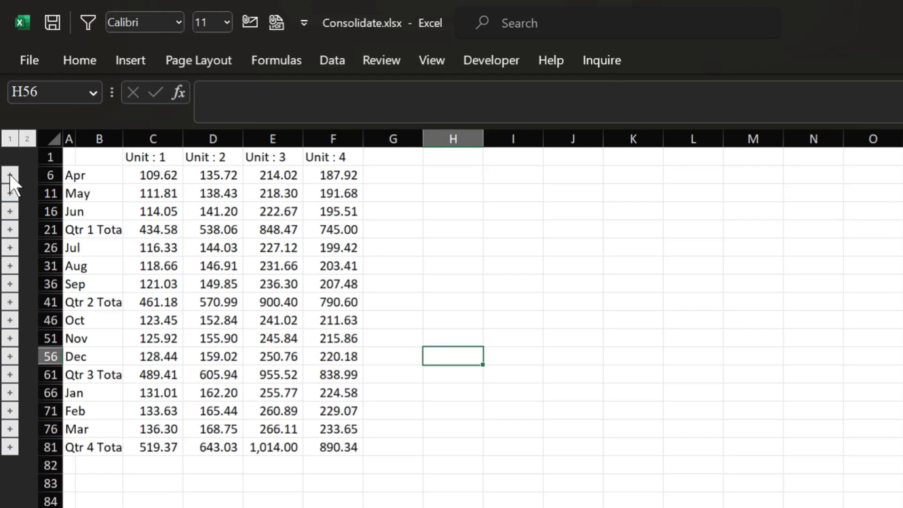
Expand the Apr group and check its four linked source values in C2:C5.
{"action": "left_click", "coordinate": [10, 176]}
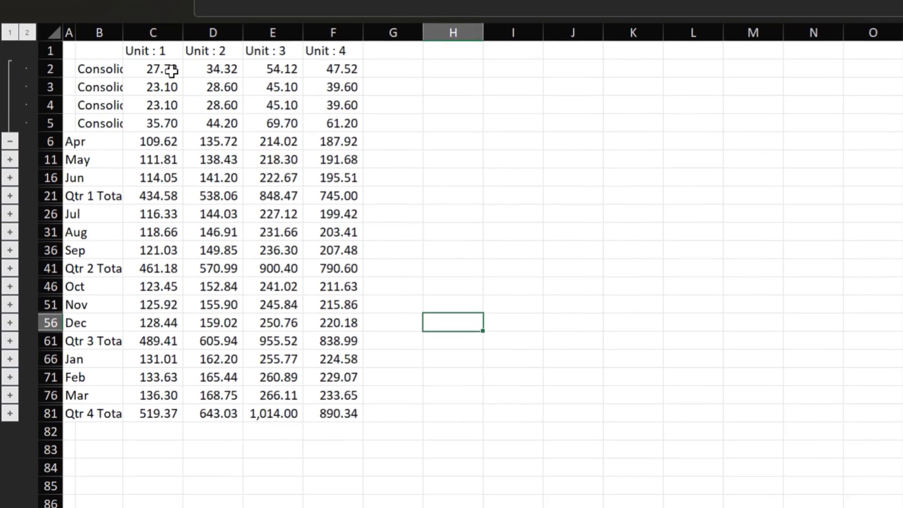
{"action": "left_click", "coordinate": [164, 53]}
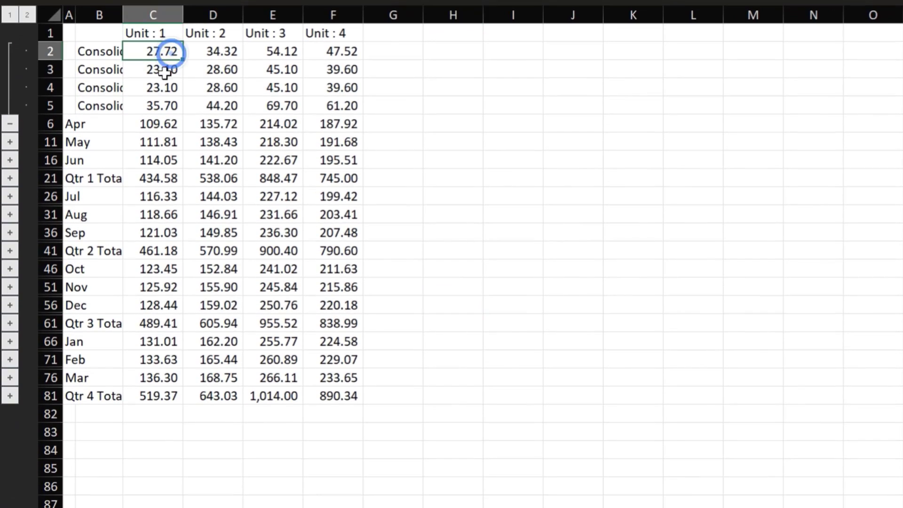
{"action": "left_click", "coordinate": [161, 73]}
{"action": "left_click", "coordinate": [159, 88]}
{"action": "left_click", "coordinate": [160, 105]}
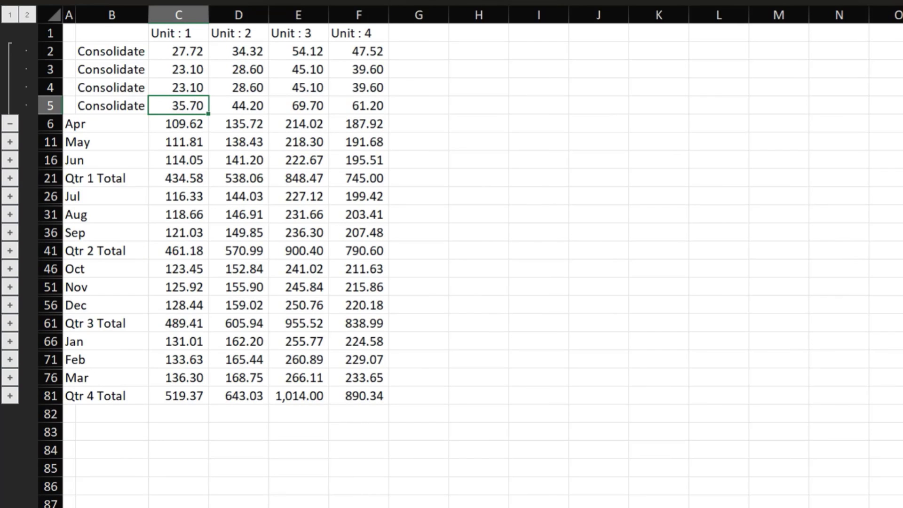
Review the Apr source labels in B2:B4 and values in C2:C5, then collapse the Apr group.
{"action": "left_click_drag", "start_coordinate": [103, 50], "coordinate": [104, 87]}
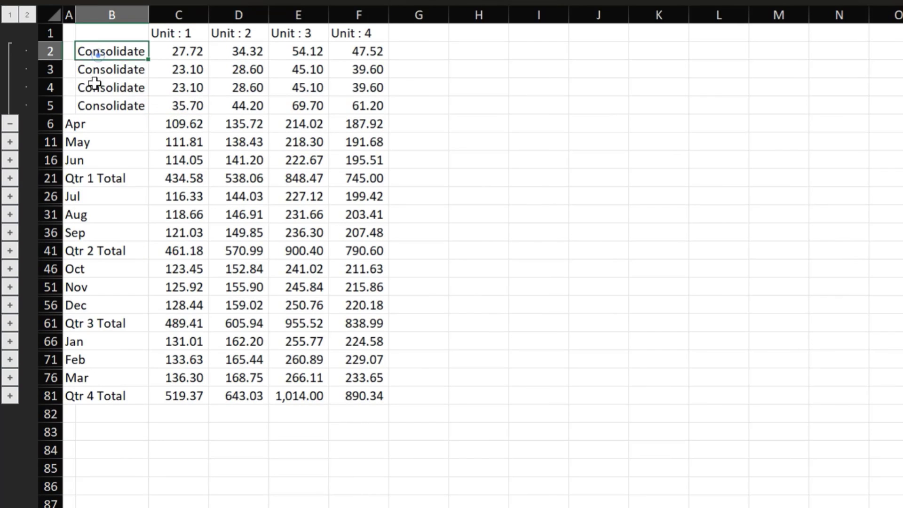
{"action": "left_click", "coordinate": [182, 48]}
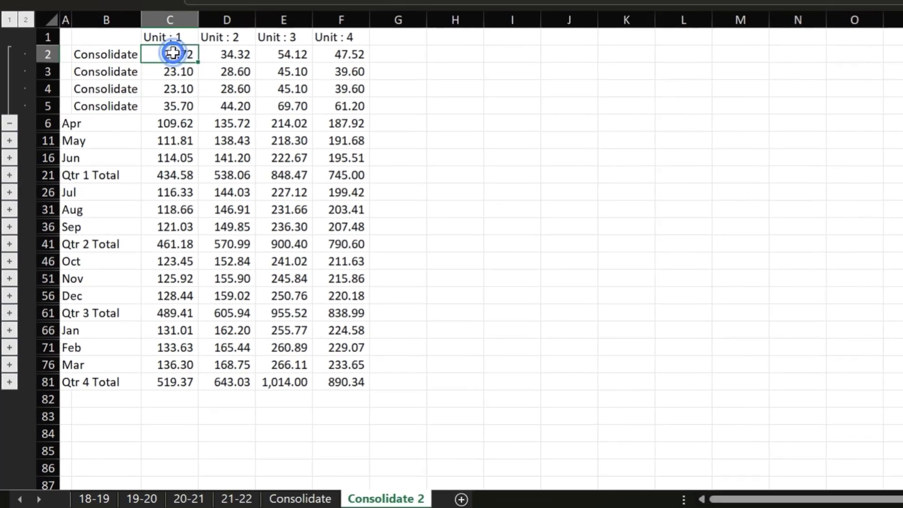
{"action": "left_click", "coordinate": [183, 69]}
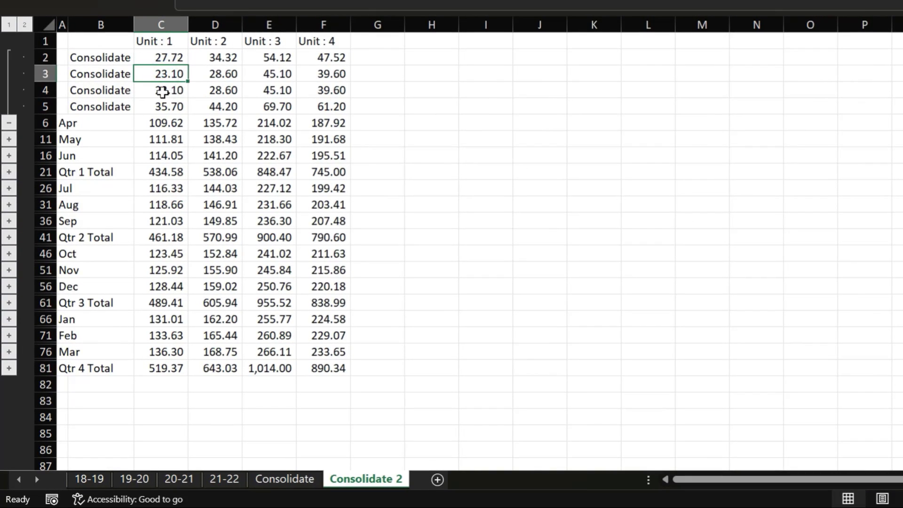
{"action": "left_click", "coordinate": [162, 92]}
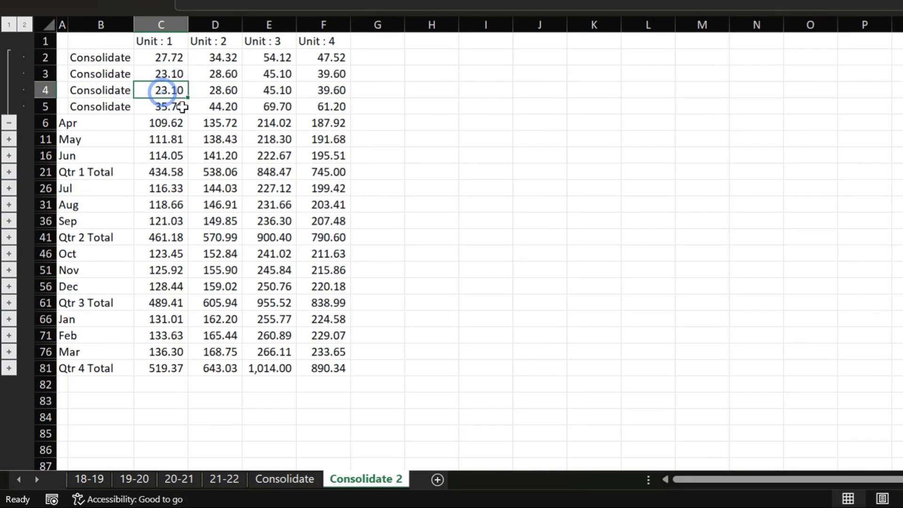
{"action": "left_click", "coordinate": [163, 106]}
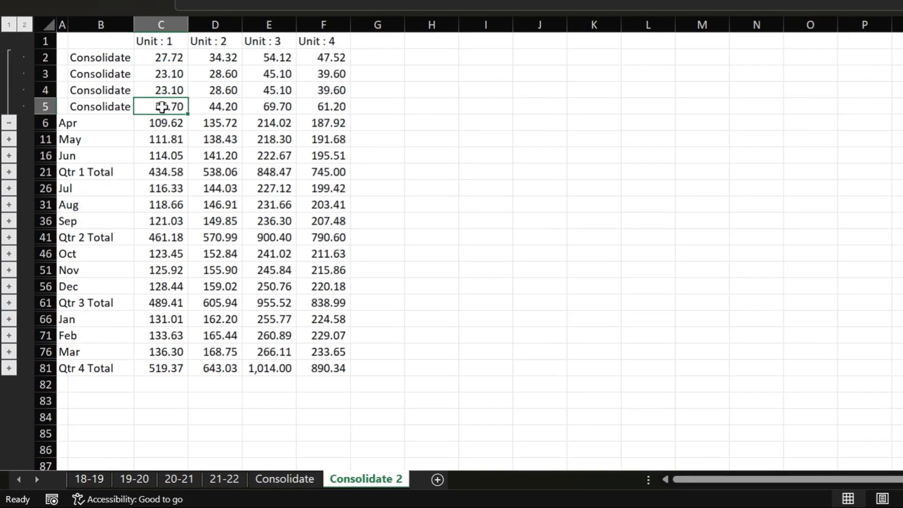
{"action": "left_click", "coordinate": [7, 48]}
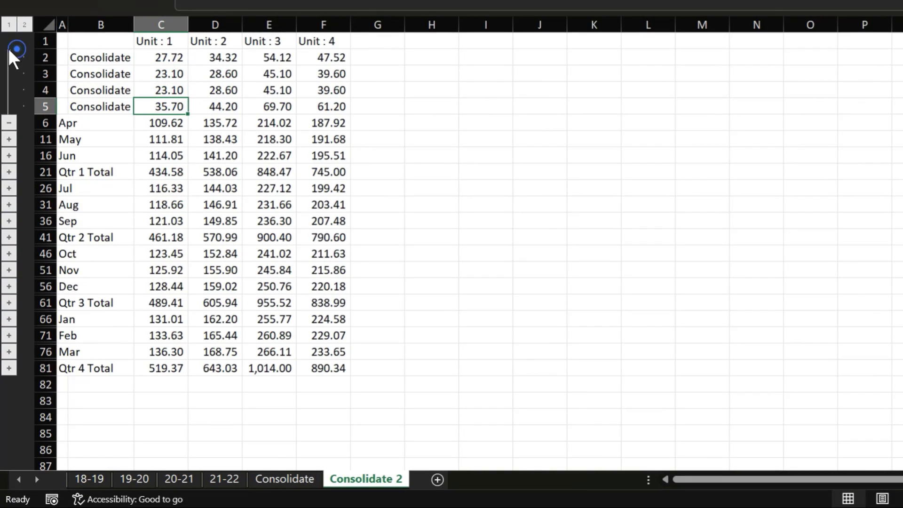
Expand all outline groups and view C2's formula linking to the 18-19 sheet without changing it.
{"action": "left_click", "coordinate": [24, 25]}
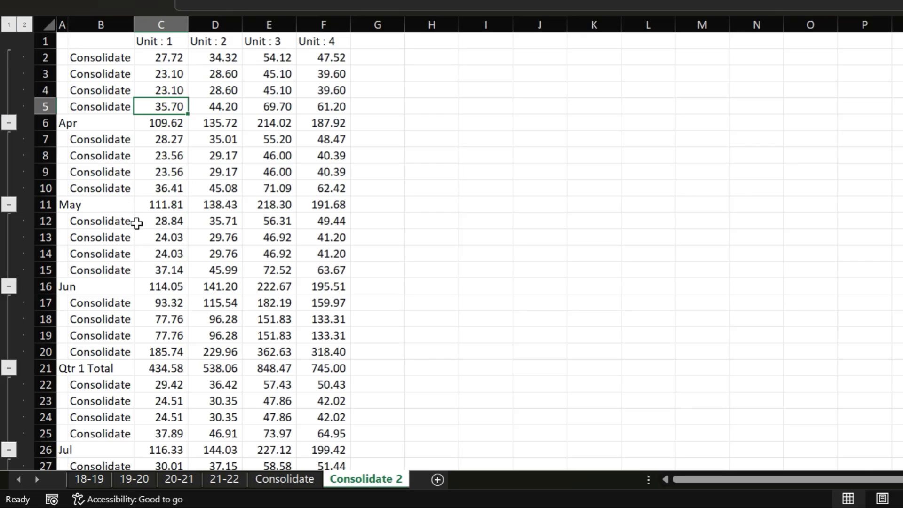
{"action": "left_click", "coordinate": [162, 57]}
{"action": "double_click", "coordinate": [162, 57]}
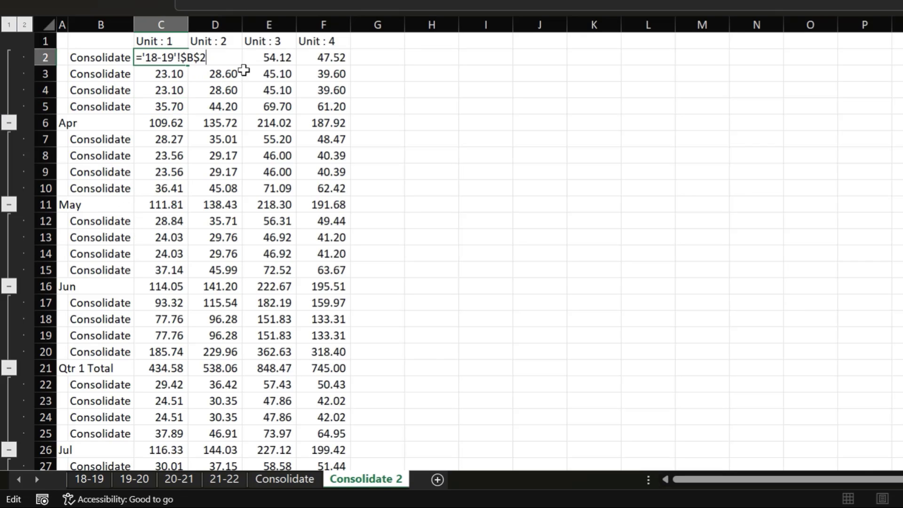
{"action": "key", "text": "Escape"}
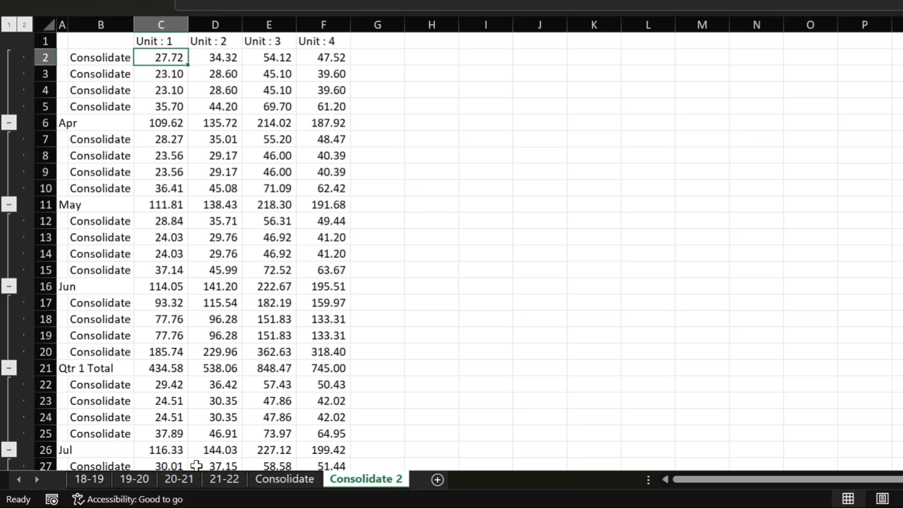
Enter 12,436 as the April Unit 1 value on the 21-22 sheet.
{"action": "left_click", "coordinate": [222, 478]}
{"action": "left_click", "coordinate": [132, 68]}
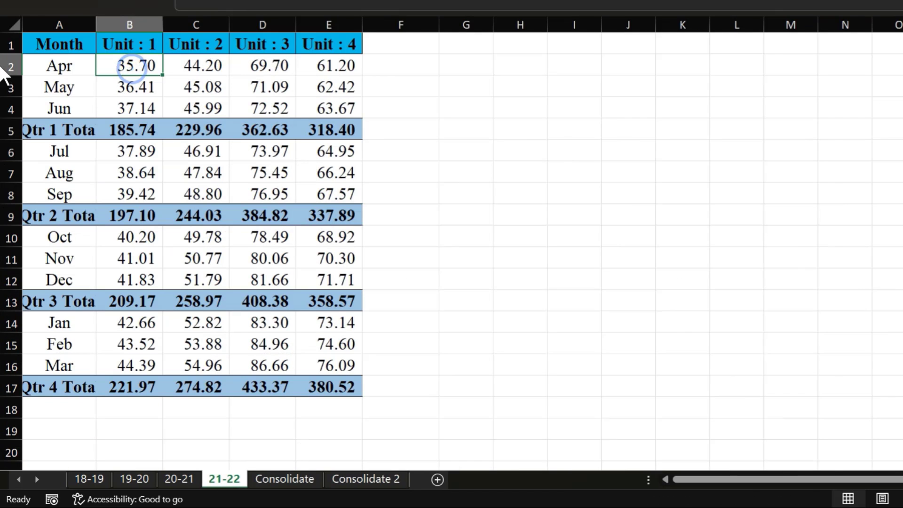
{"action": "type", "text": "12,436"}
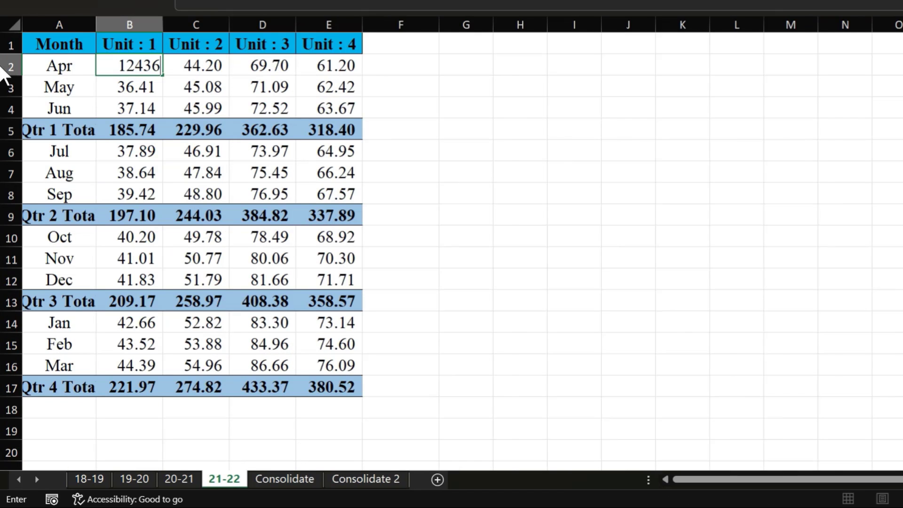
{"action": "key", "text": "Return"}
On Consolidate 2, autofit column C, check the updated Apr total, and collapse to outline level 1.
{"action": "left_click", "coordinate": [261, 480]}
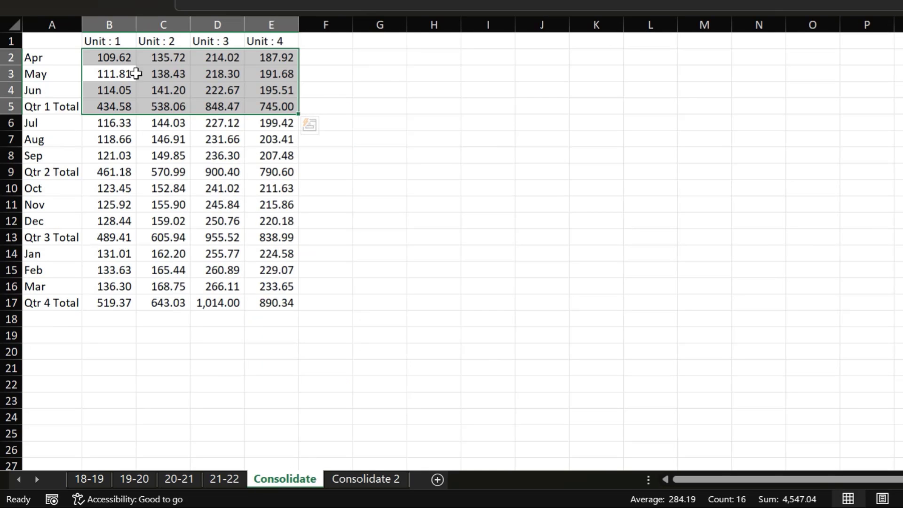
{"action": "left_click", "coordinate": [364, 479]}
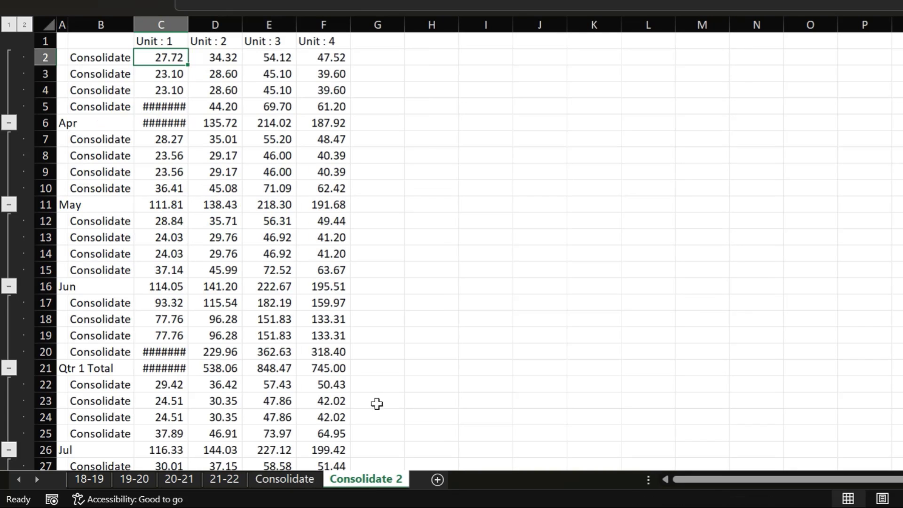
{"action": "double_click", "coordinate": [188, 24]}
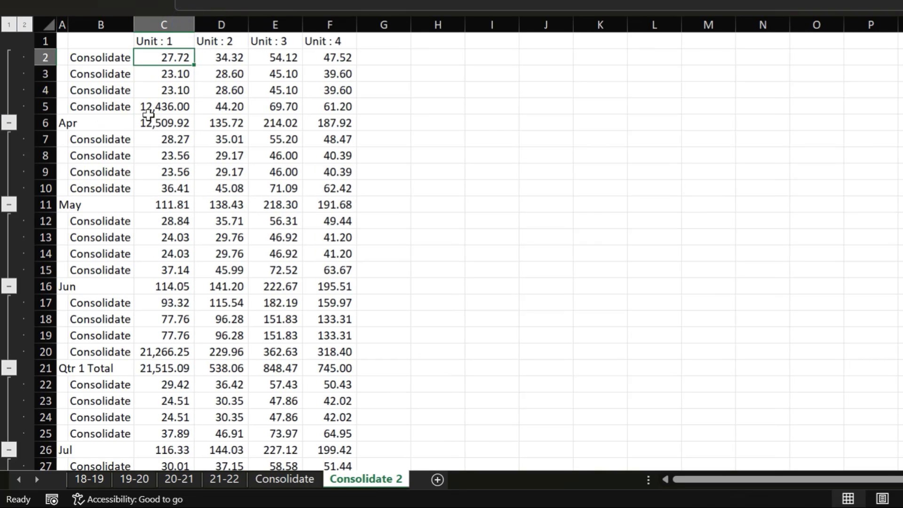
{"action": "left_click", "coordinate": [154, 108]}
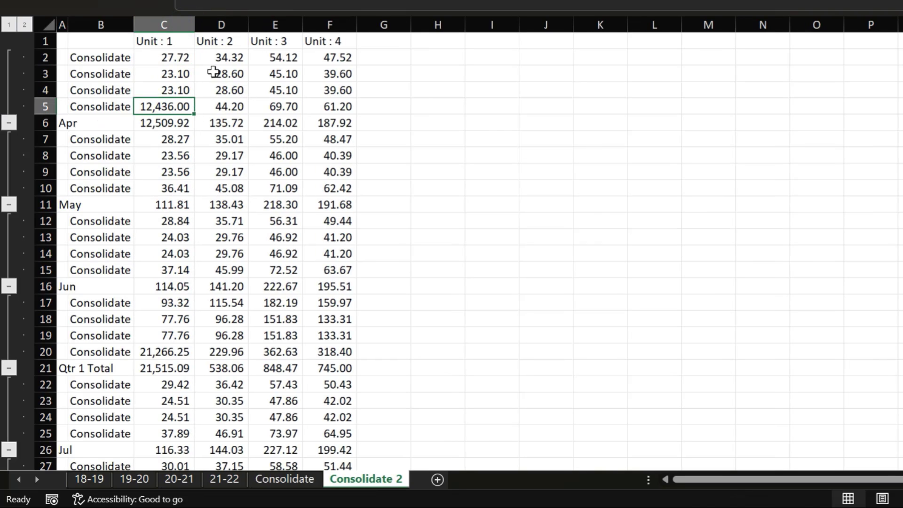
{"action": "left_click", "coordinate": [9, 24]}
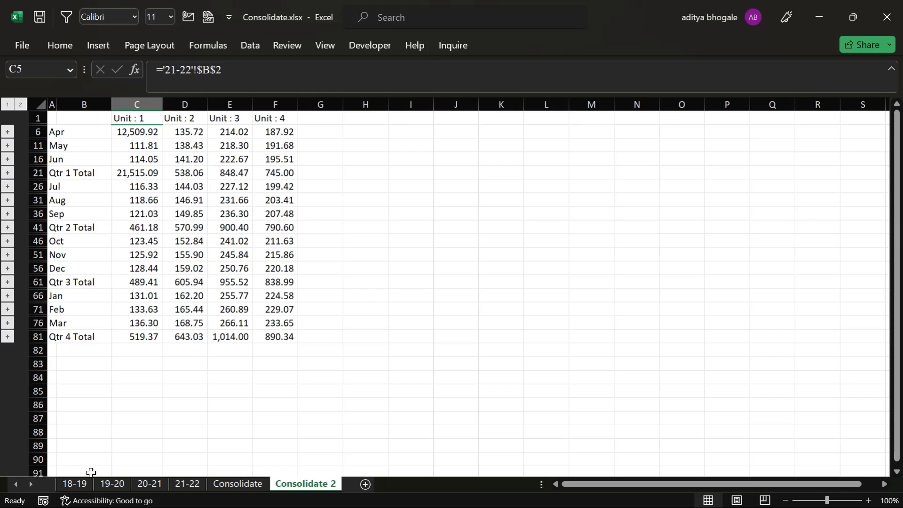
{"action": "left_click", "coordinate": [86, 482]}
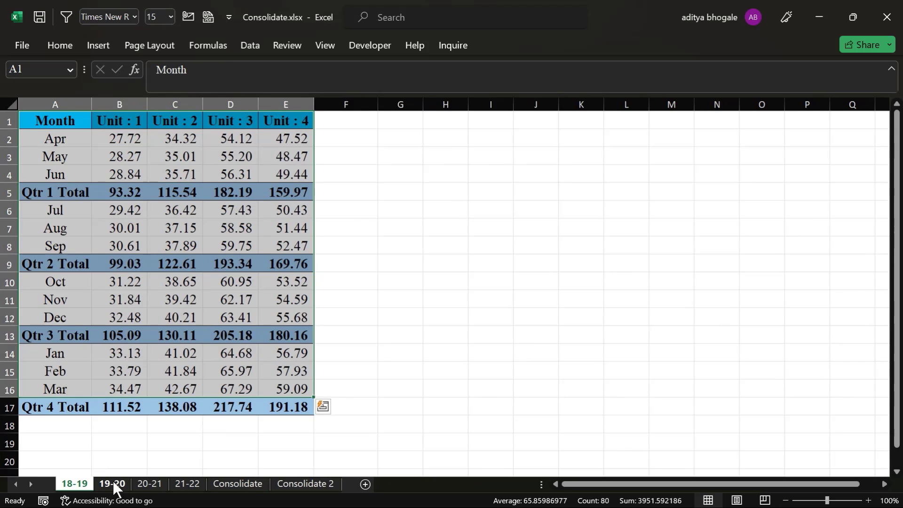
{"action": "left_click", "coordinate": [112, 482]}
{"action": "left_click", "coordinate": [145, 480]}
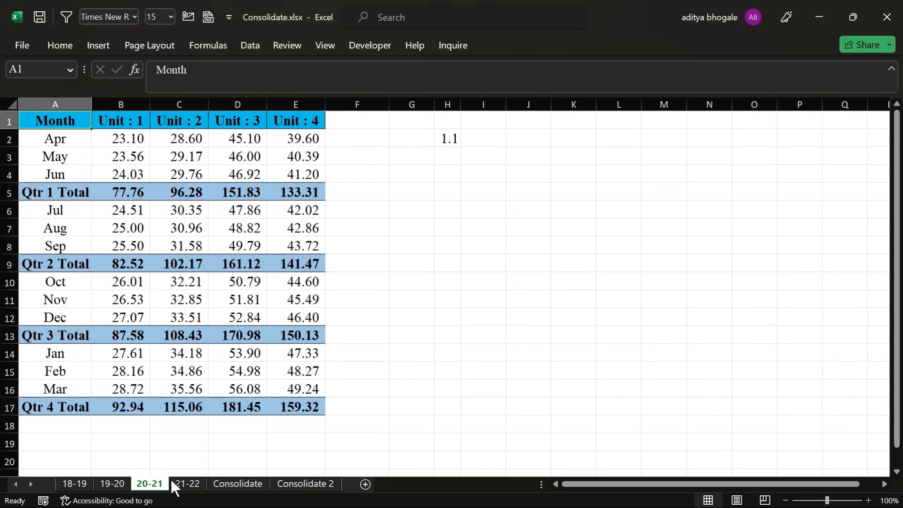
{"action": "left_click", "coordinate": [324, 484]}
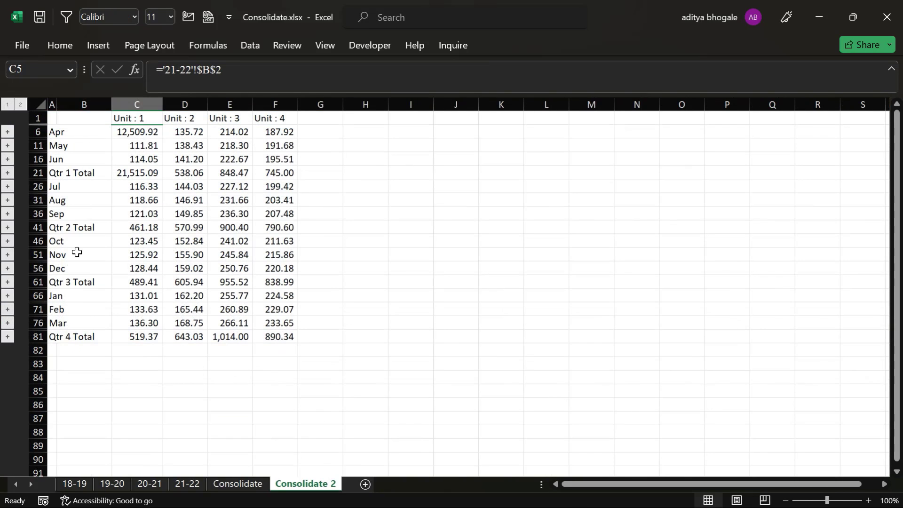
{"action": "left_click_drag", "start_coordinate": [118, 127], "coordinate": [277, 326]}
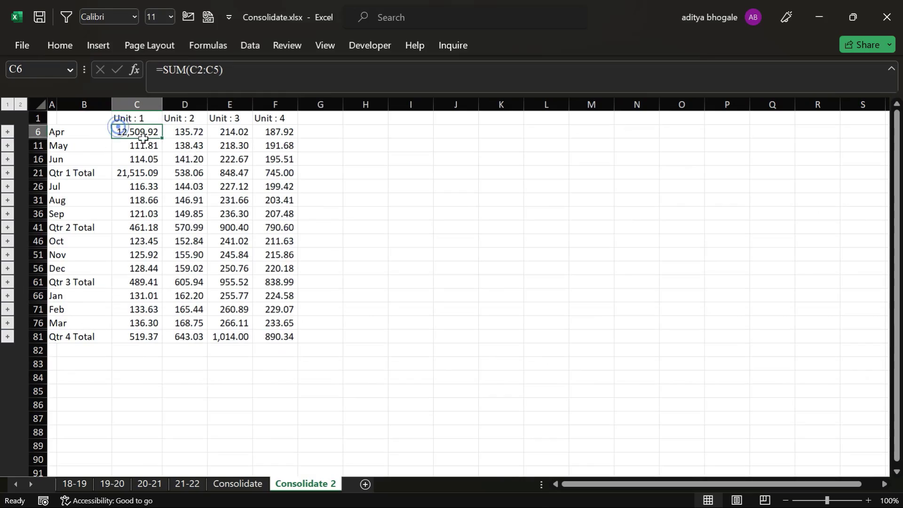